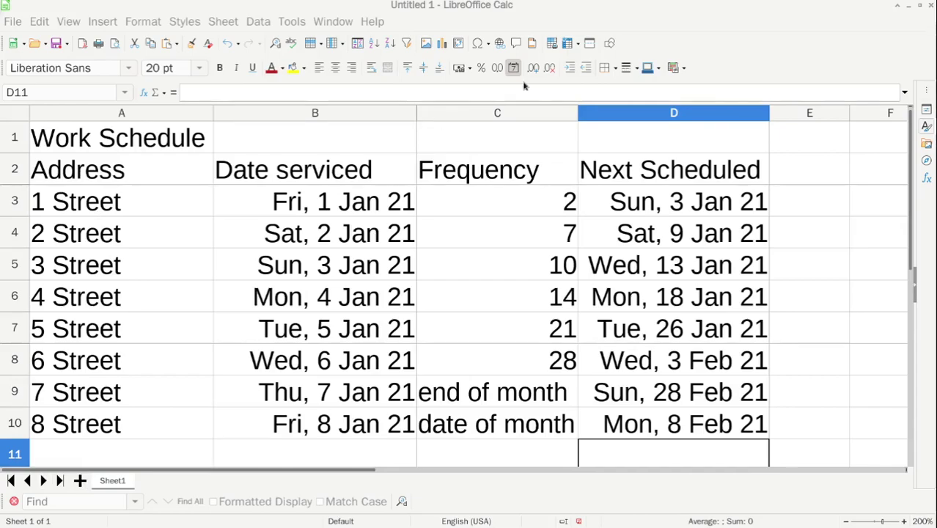
Step: Insert a new Sheet2 and apply a 20 pt font size to all of its cells
left_click(80, 480)
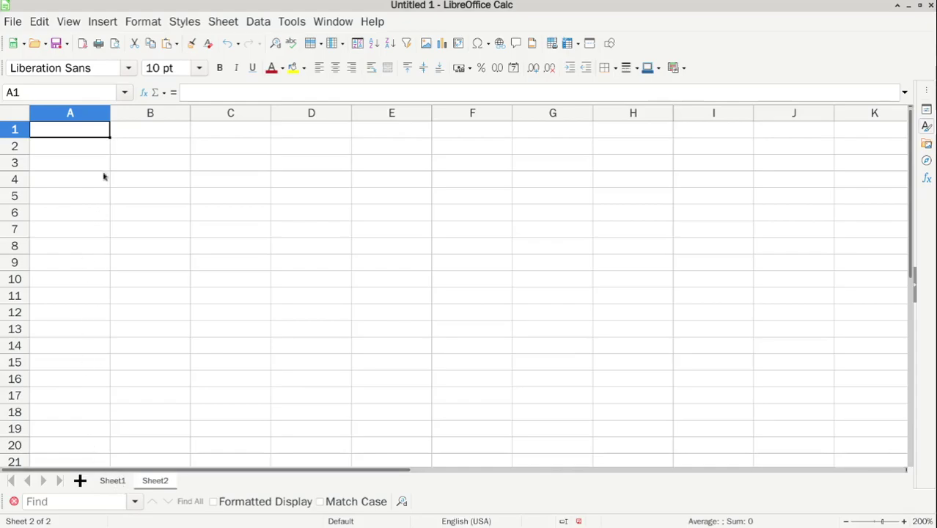
left_click(200, 68)
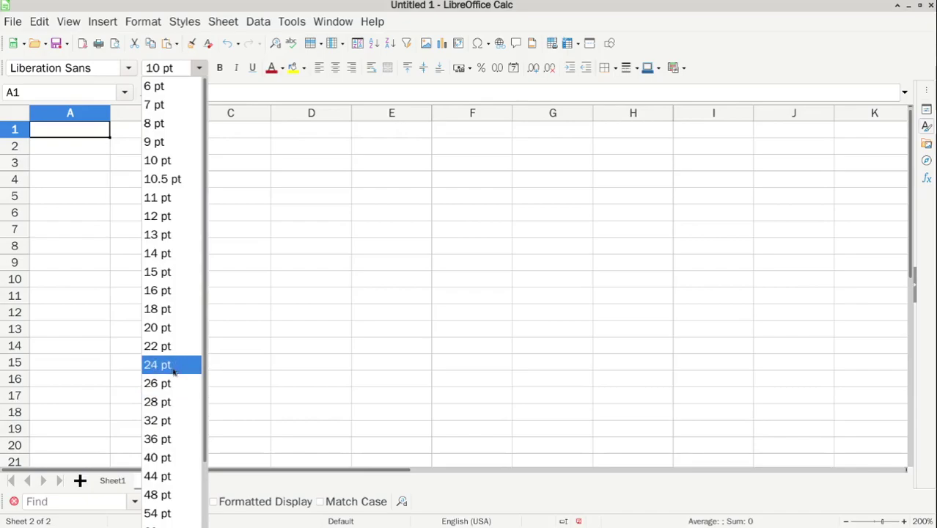
left_click(166, 328)
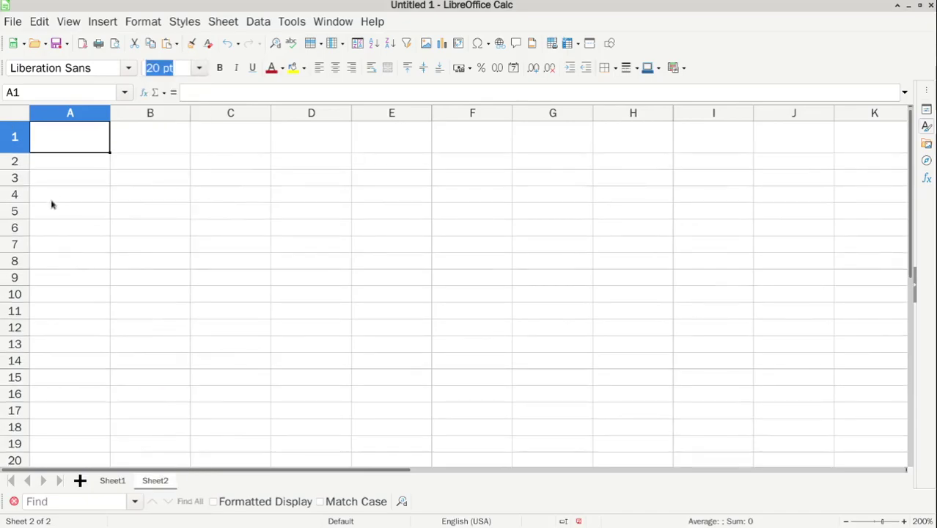
left_click(16, 111)
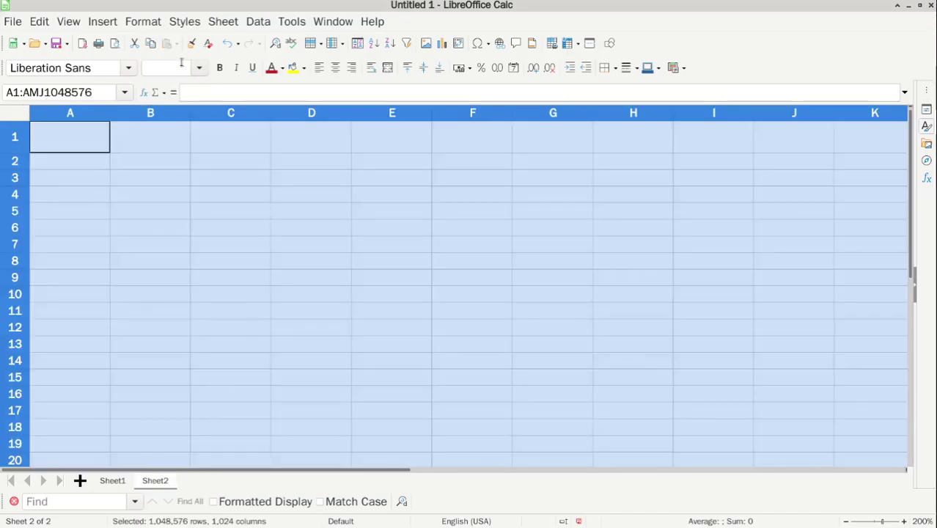
left_click(199, 68)
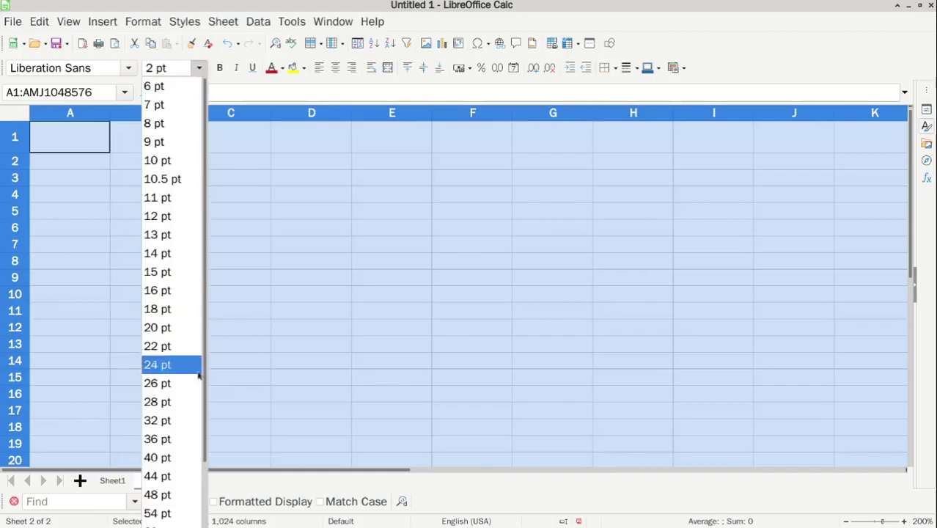
left_click(168, 328)
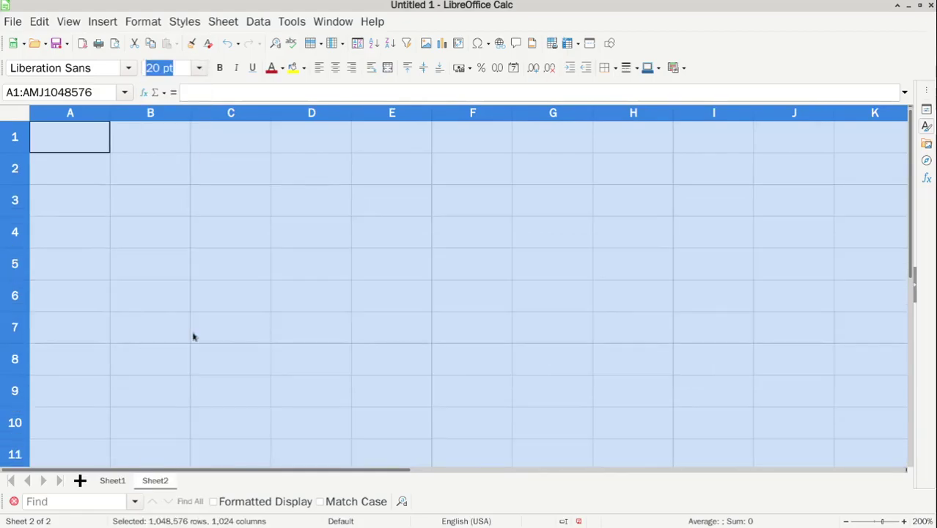
left_click(74, 151)
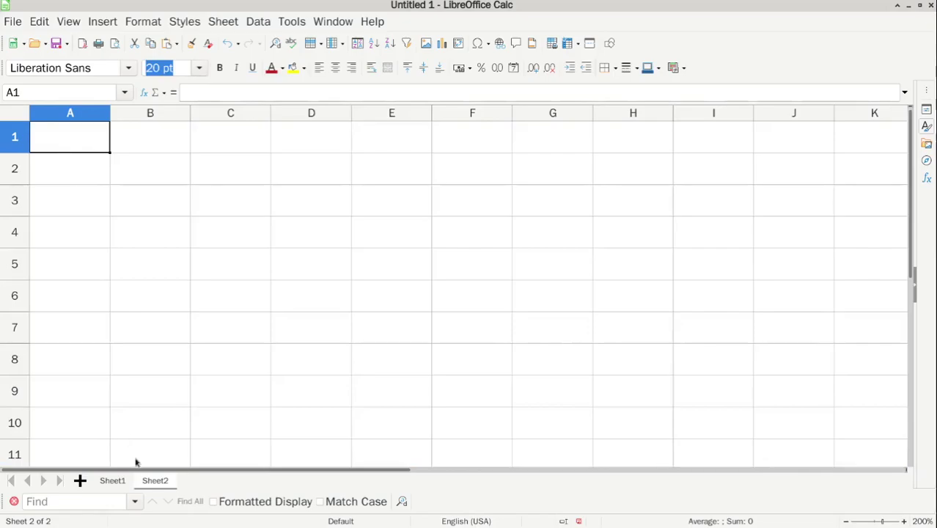
Step: Copy the 'Work Schedule' title from Sheet1 A1 into Sheet2 A1
left_click(113, 482)
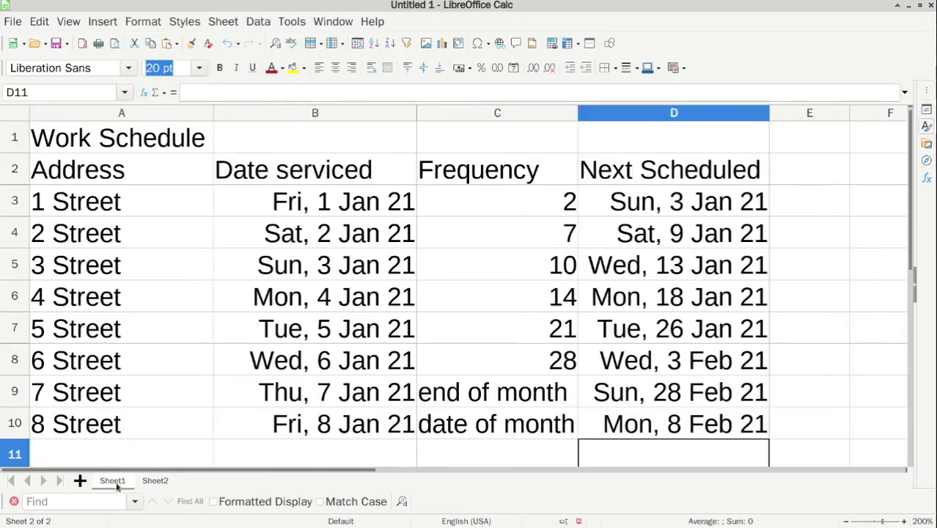
left_click(107, 137)
right_click(107, 137)
left_click(128, 172)
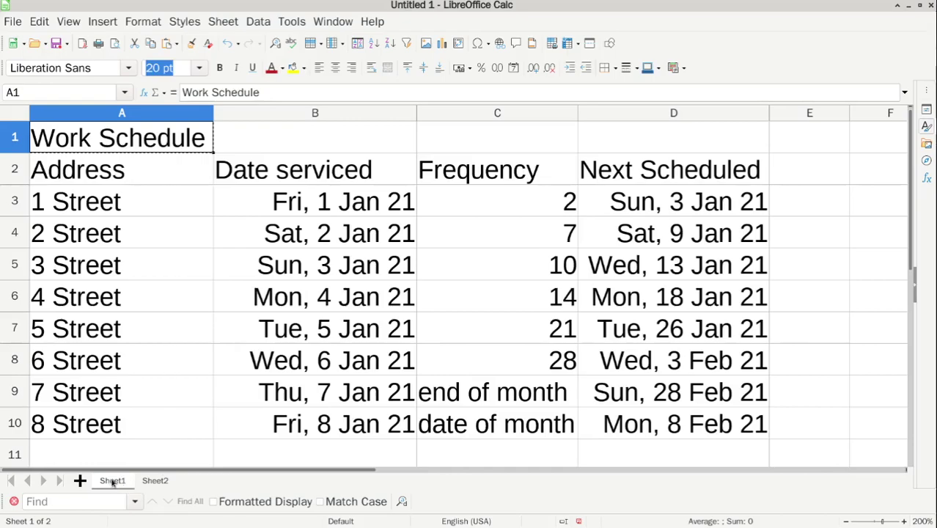
left_click(154, 482)
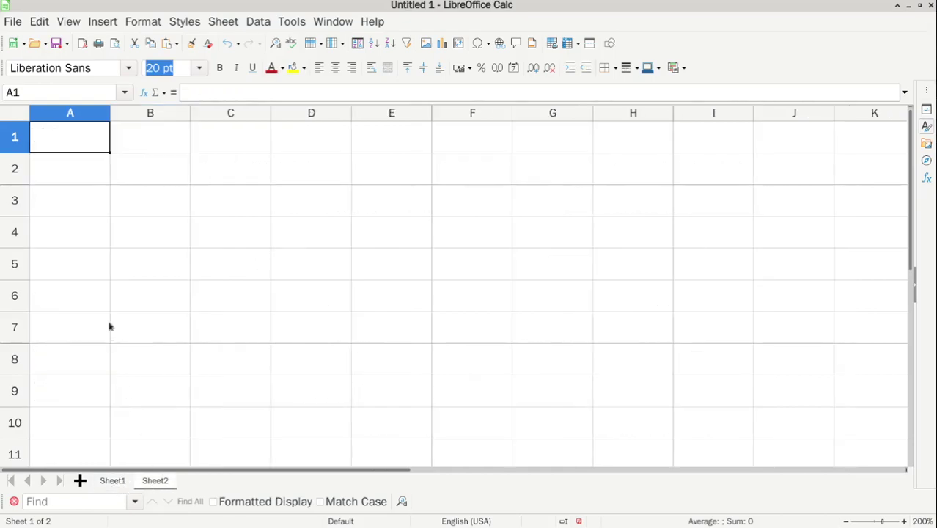
right_click(73, 140)
left_click(95, 187)
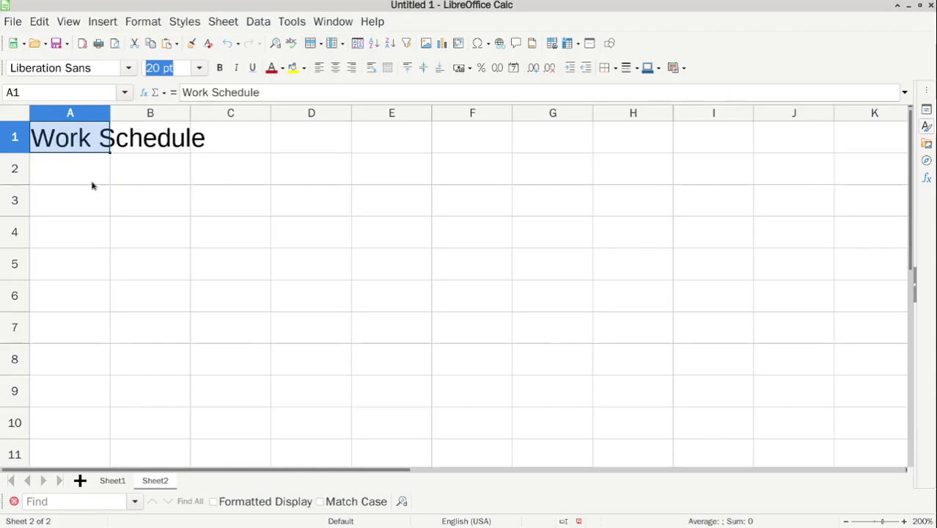
Step: Type 'Address' in A2 and autofit column A to its contents
left_click(56, 170)
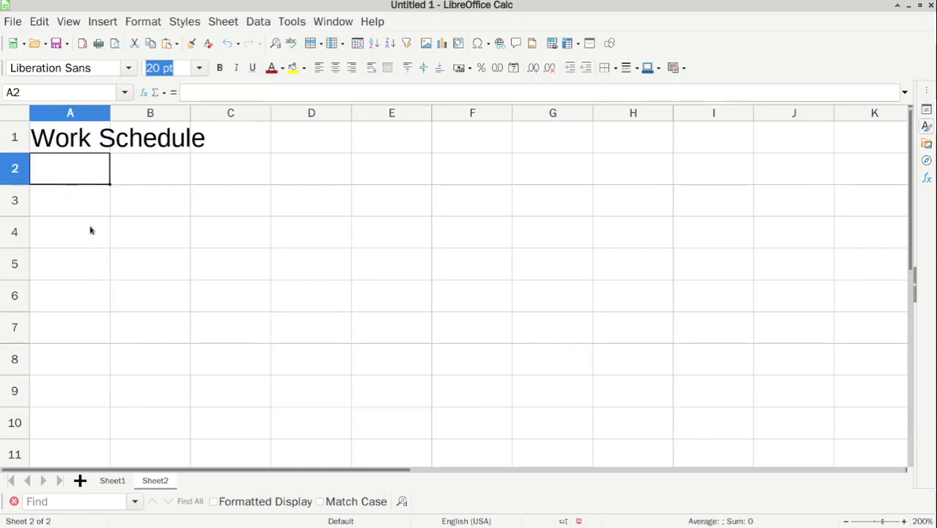
type("A")
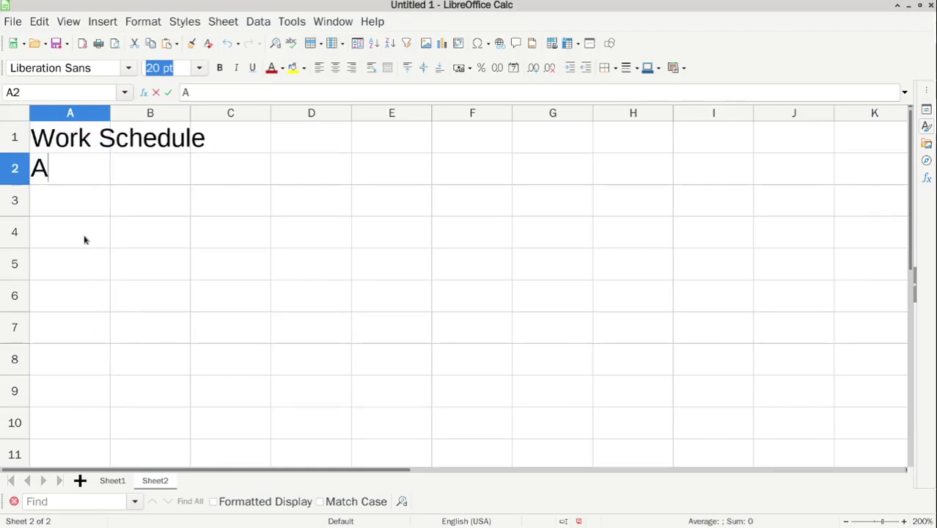
type("ddress")
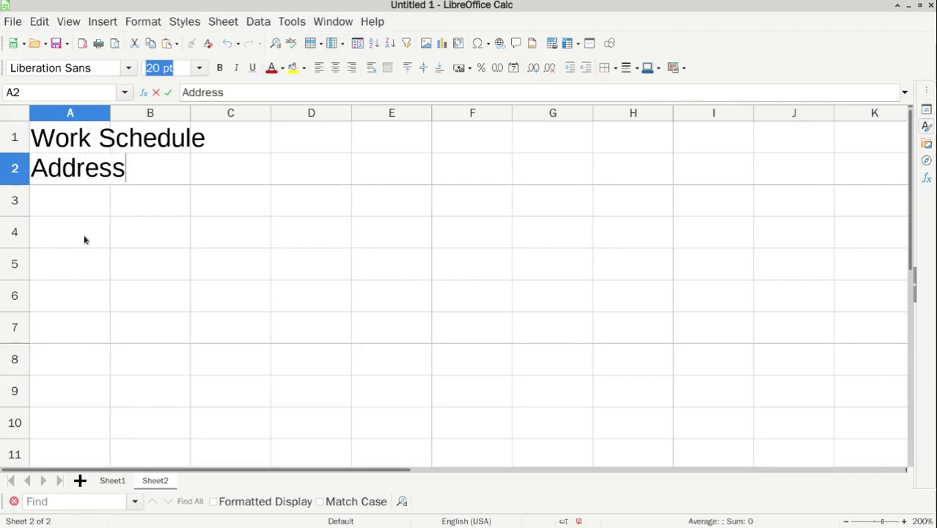
left_click(112, 113)
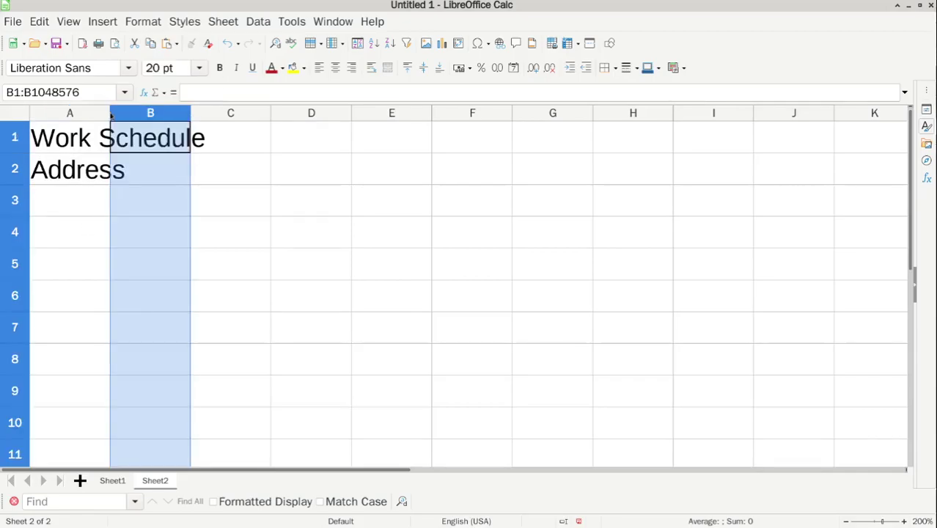
left_click(97, 114)
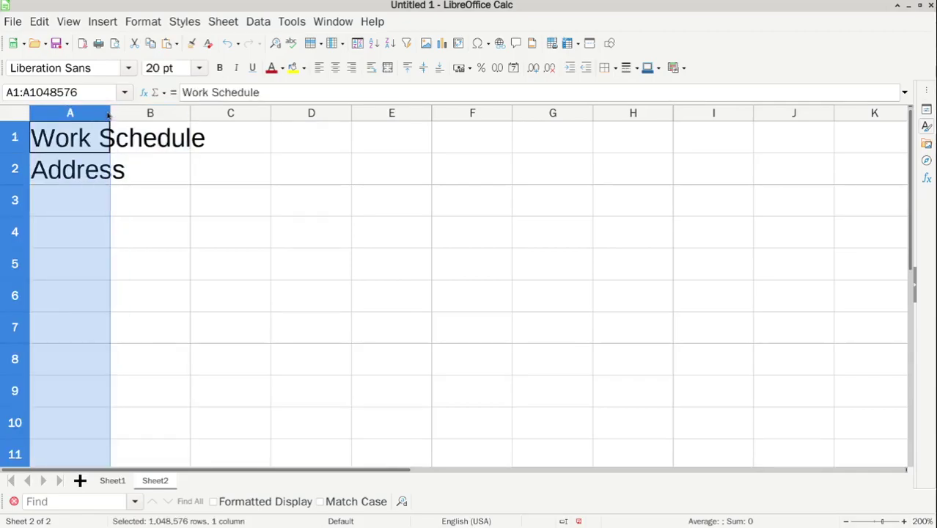
double_click(108, 113)
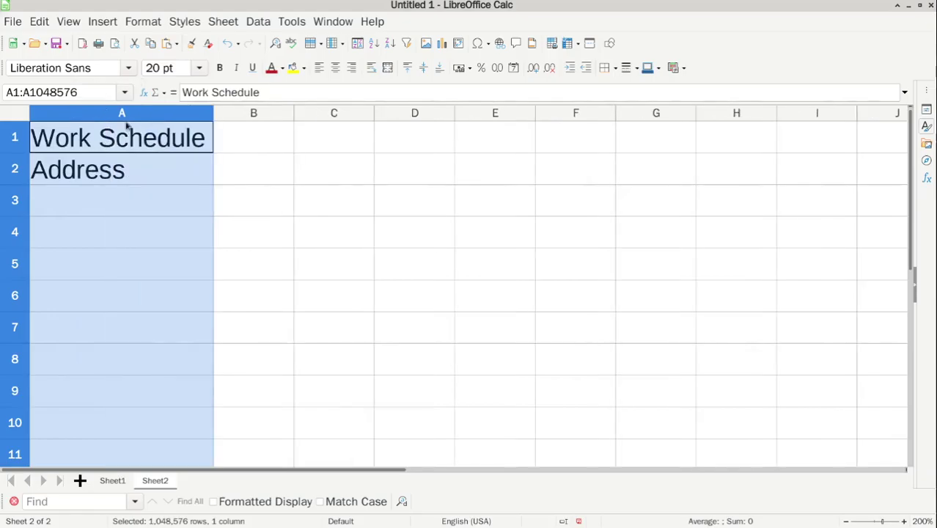
left_click(242, 167)
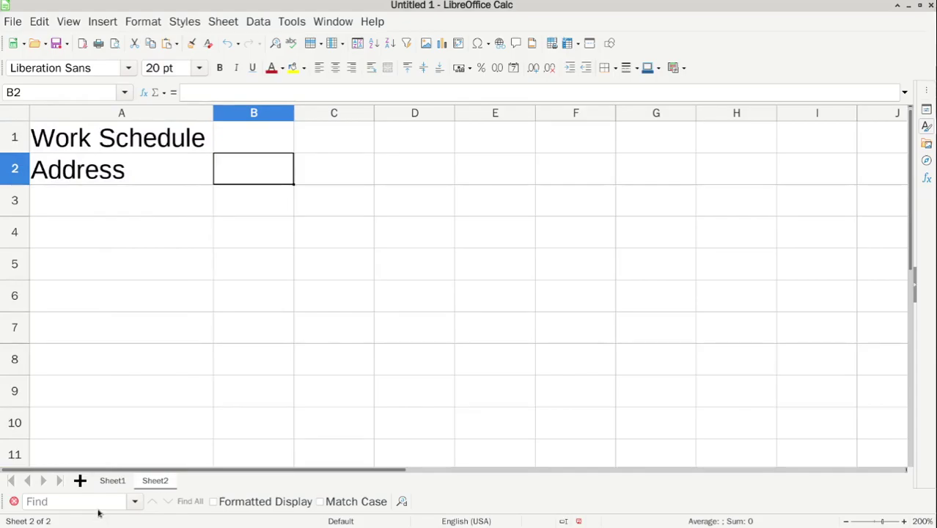
Step: Copy the Date serviced, Frequency and Next Scheduled headings from Sheet1 into Sheet2 B2:D2
left_click(114, 483)
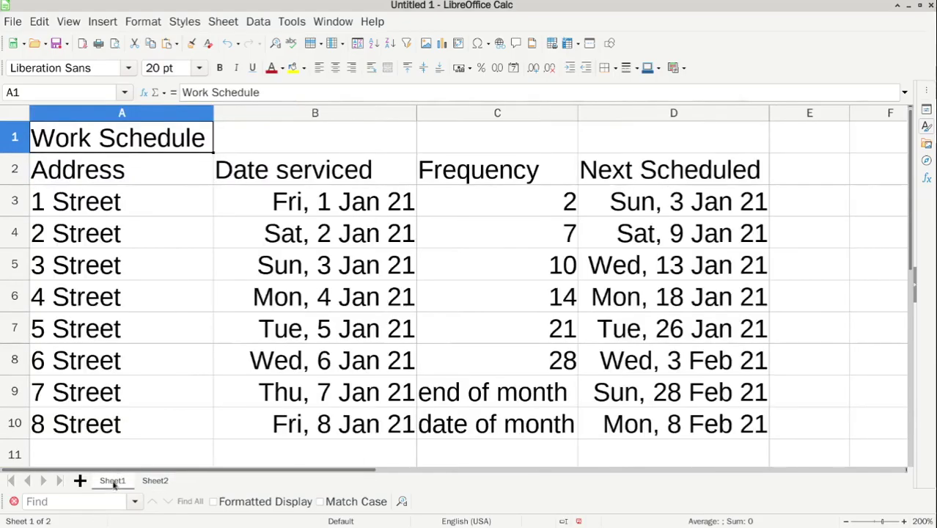
left_click(303, 164)
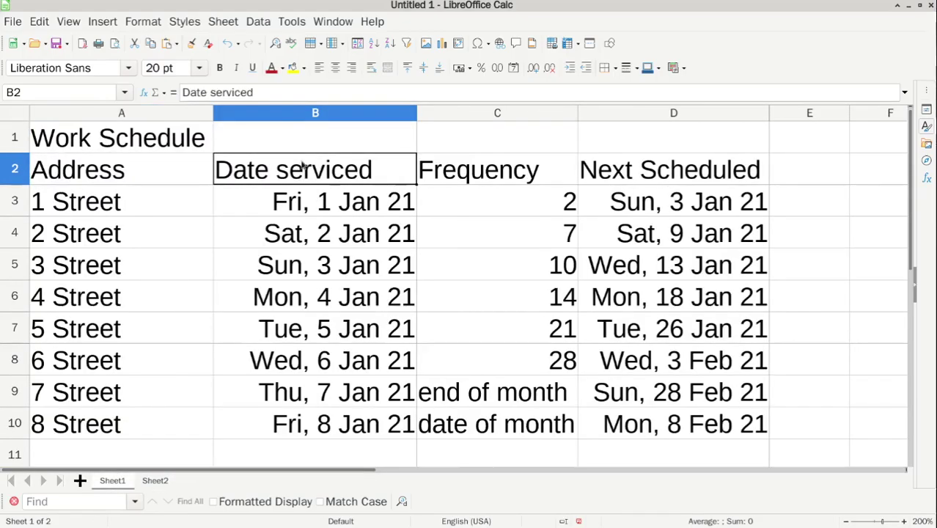
right_click(303, 165)
key("Escape")
left_click(636, 175)
left_click(324, 175, "shift")
right_click(324, 175)
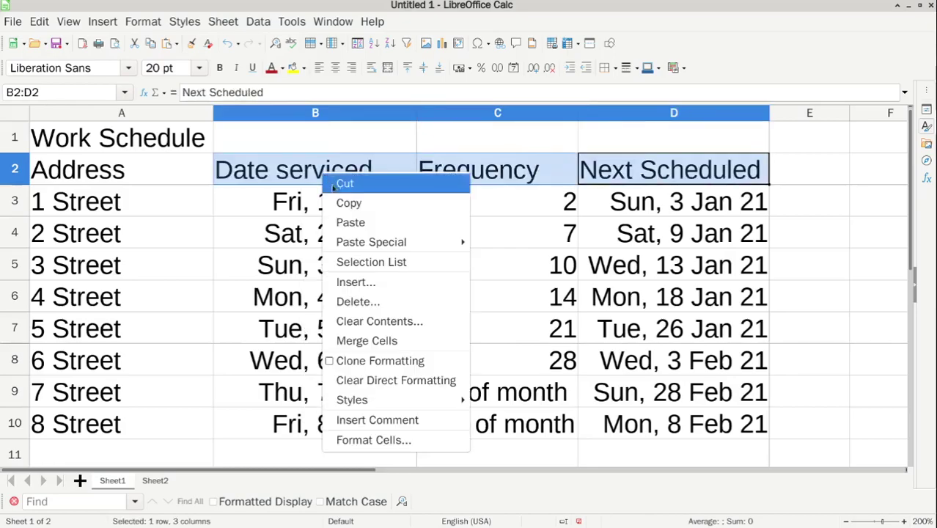
left_click(348, 203)
left_click(154, 481)
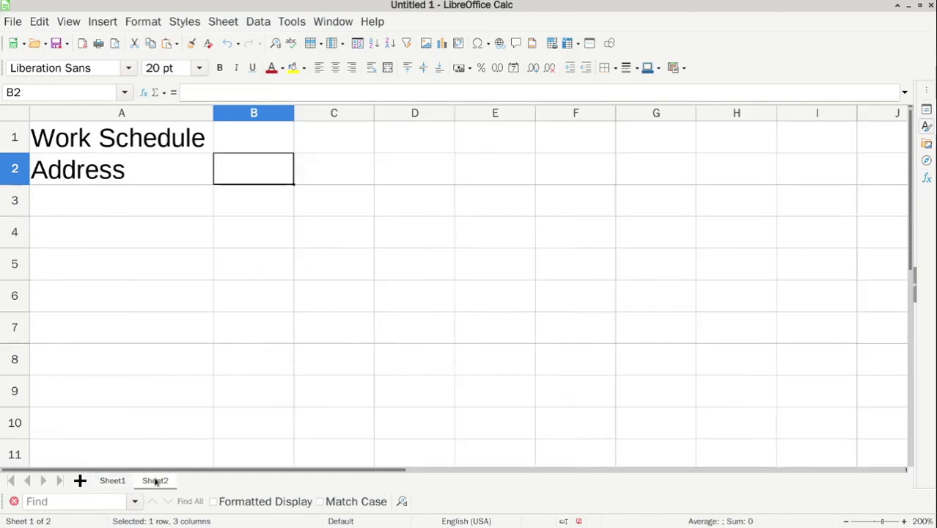
right_click(255, 176)
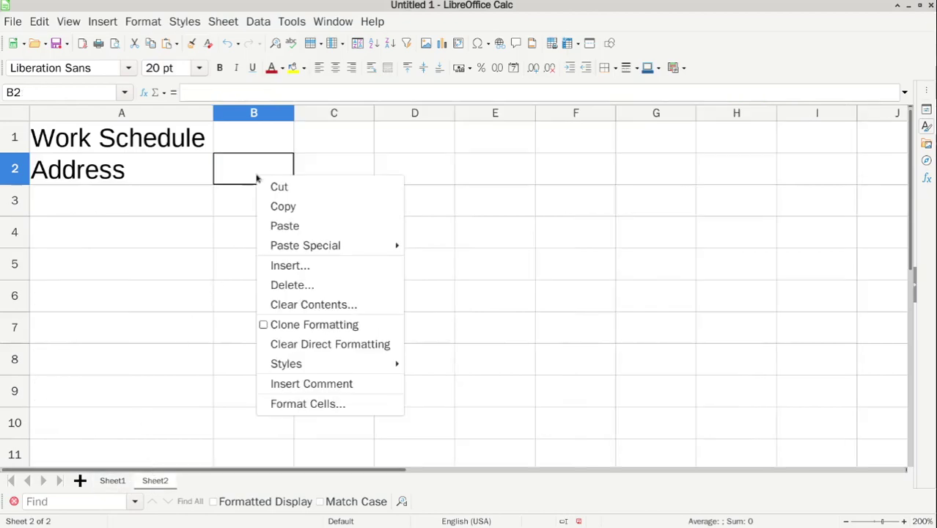
left_click(279, 226)
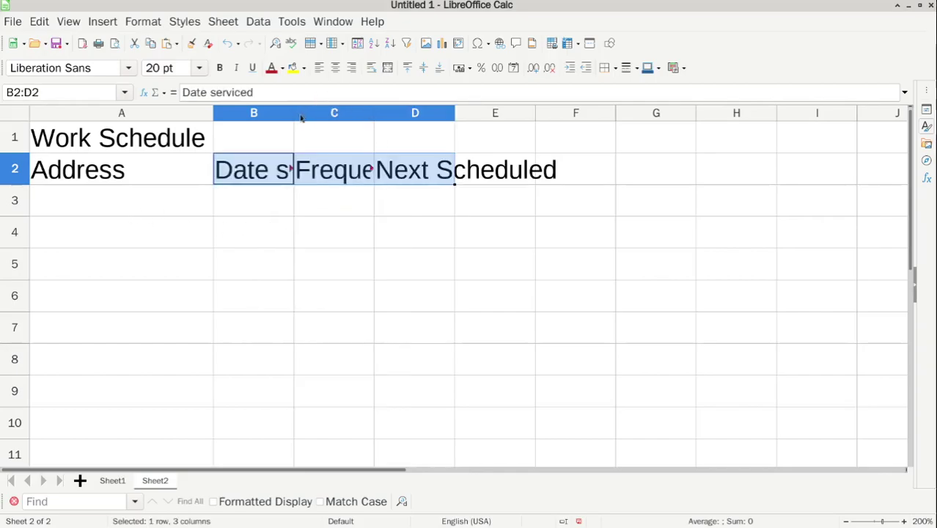
Step: Autofit columns B, C and D to their headings
left_click(291, 117)
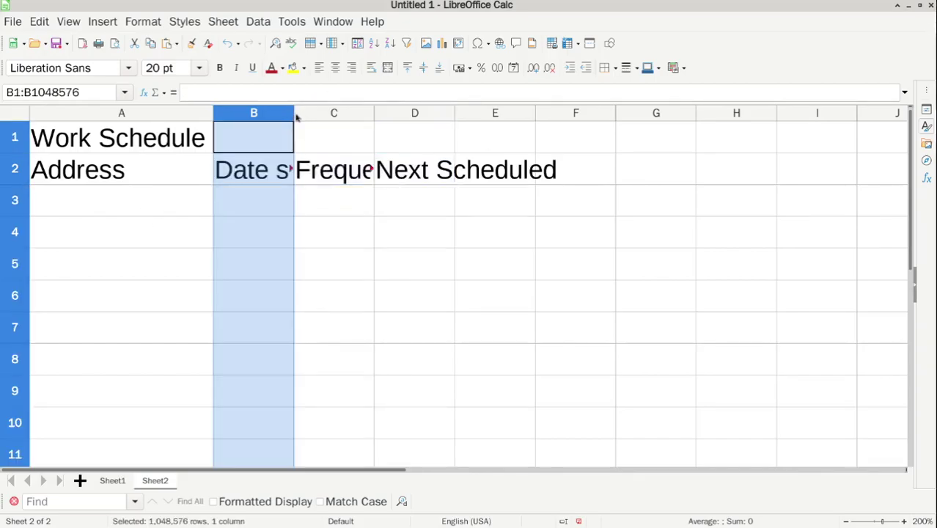
double_click(292, 113)
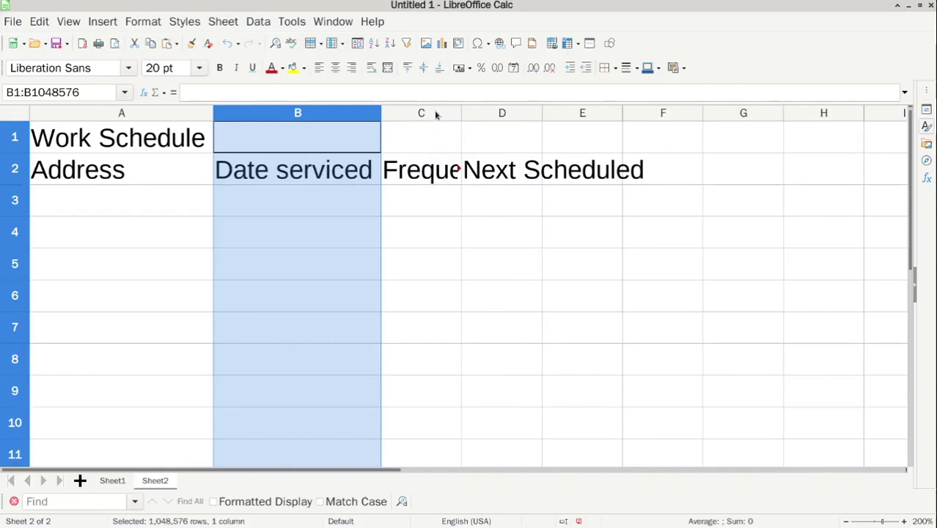
left_click(436, 113)
double_click(460, 113)
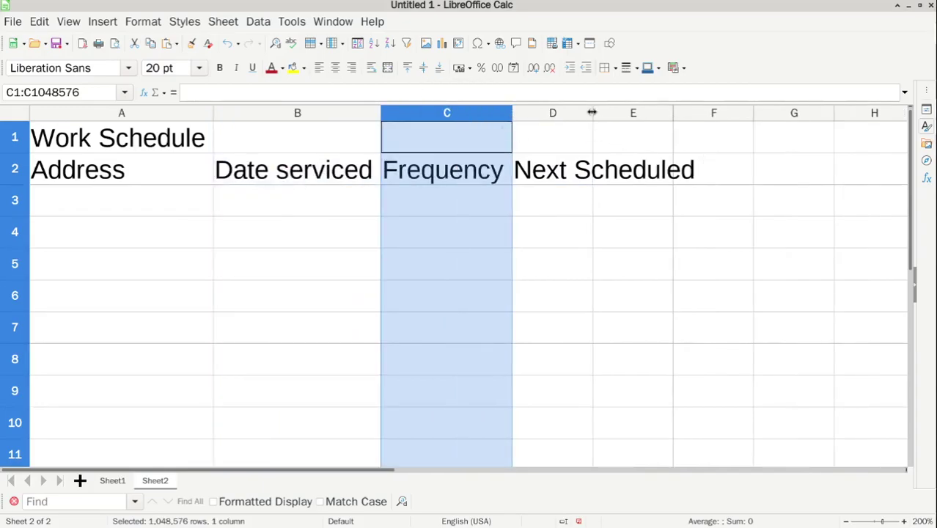
left_click(555, 115)
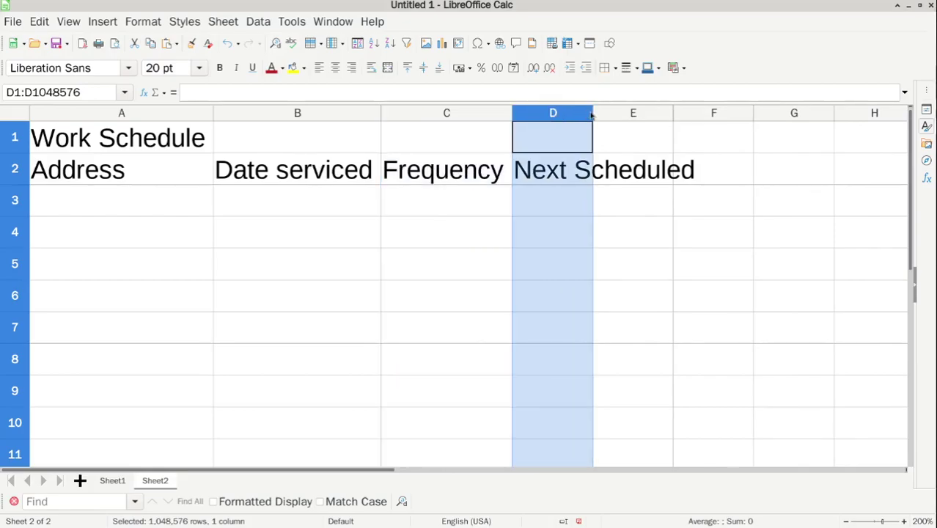
double_click(593, 113)
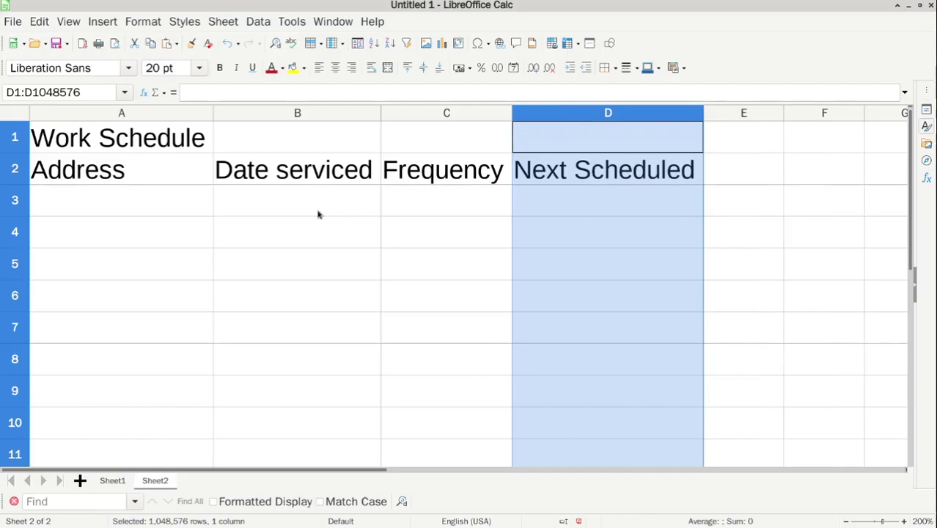
left_click(123, 209)
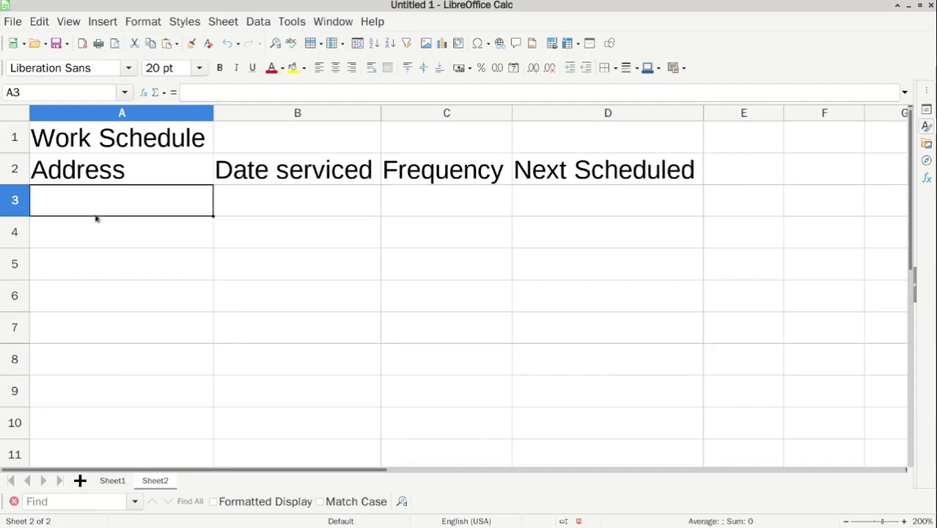
Step: Enter '1 Street' in A3 and fill it down to '8 Street' in A10
left_click(117, 480)
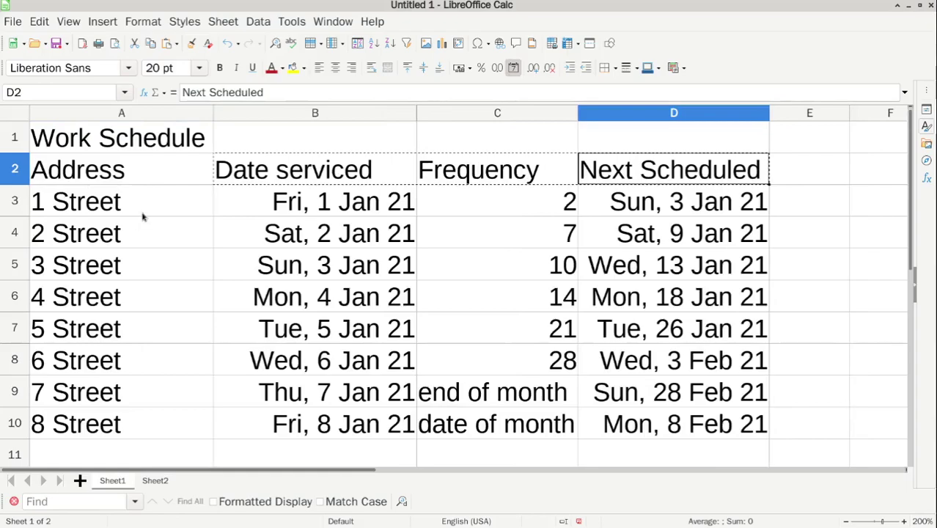
left_click(166, 481)
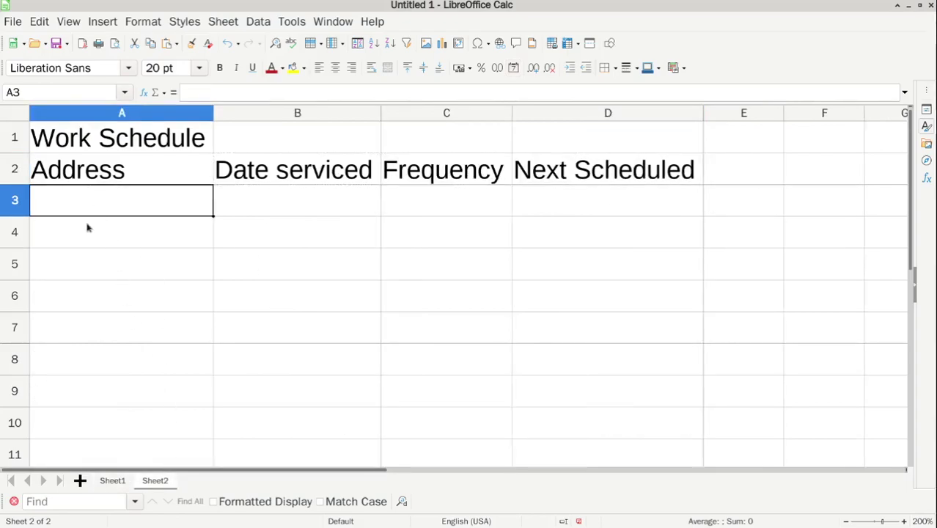
type("!")
key("BackSpace")
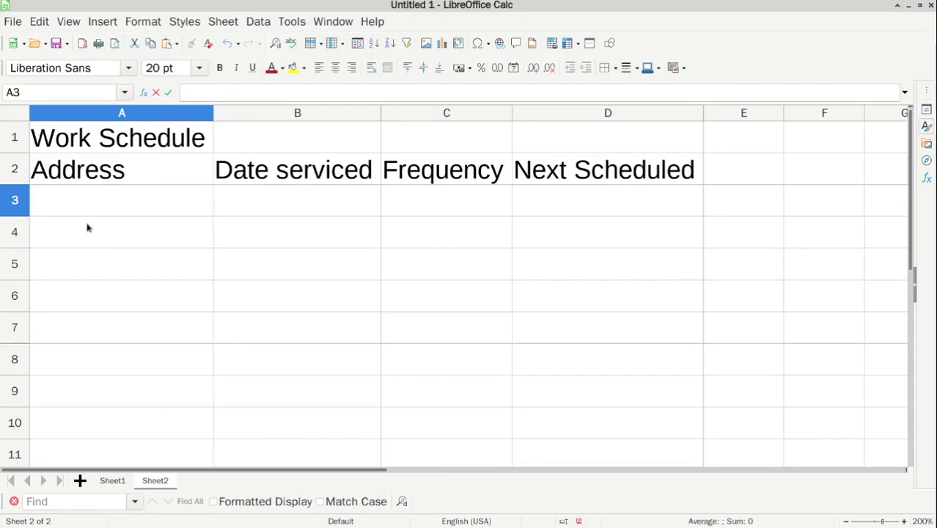
type("1 Stree")
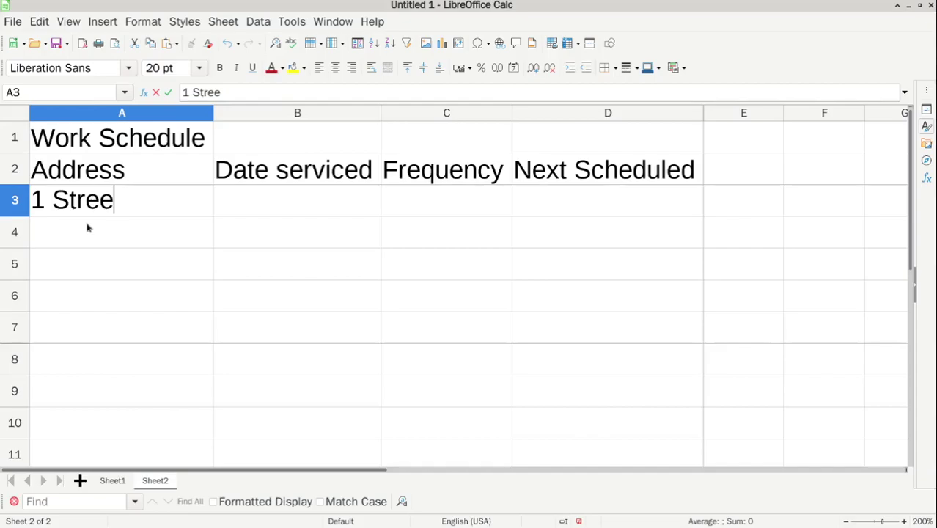
type("t")
key("Return")
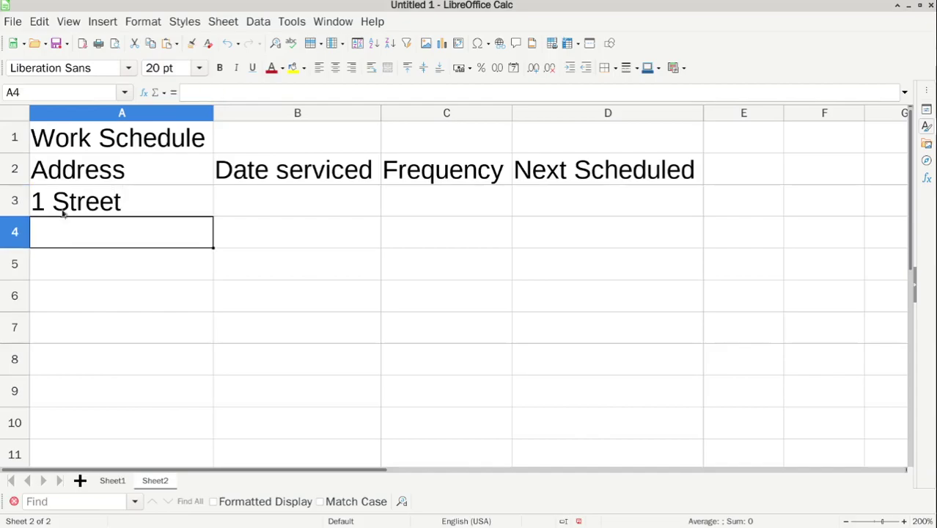
left_click(83, 192)
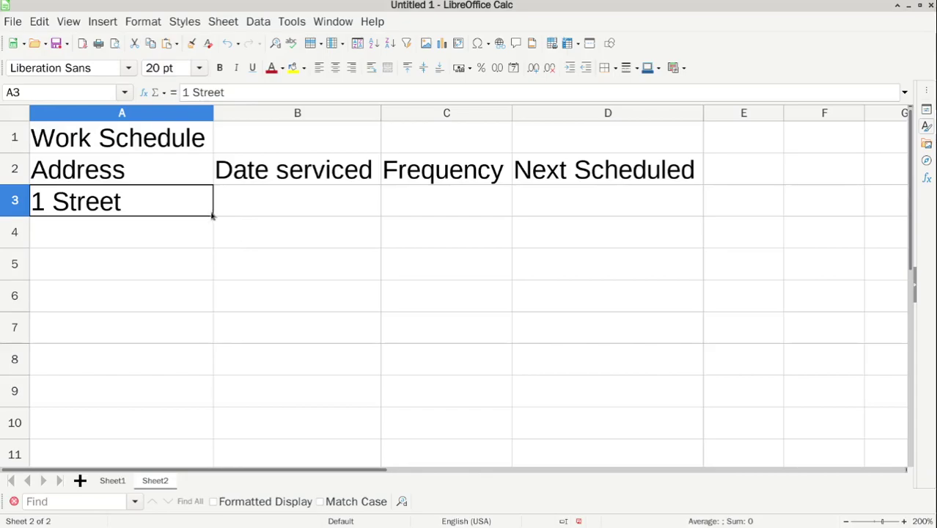
left_click_drag(213, 216, 195, 442)
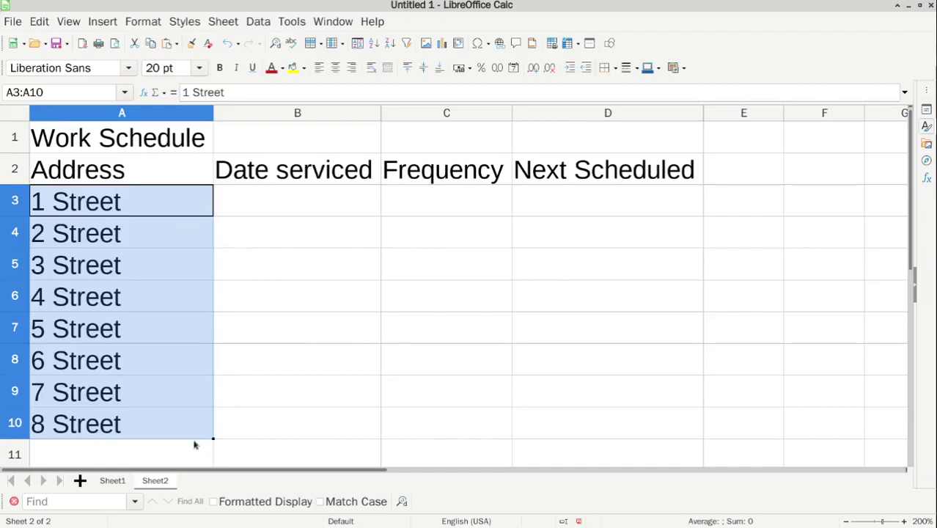
Step: Format column B as English (Australia) dates in the 'Fri, 31 Dec 99' style
left_click(250, 212)
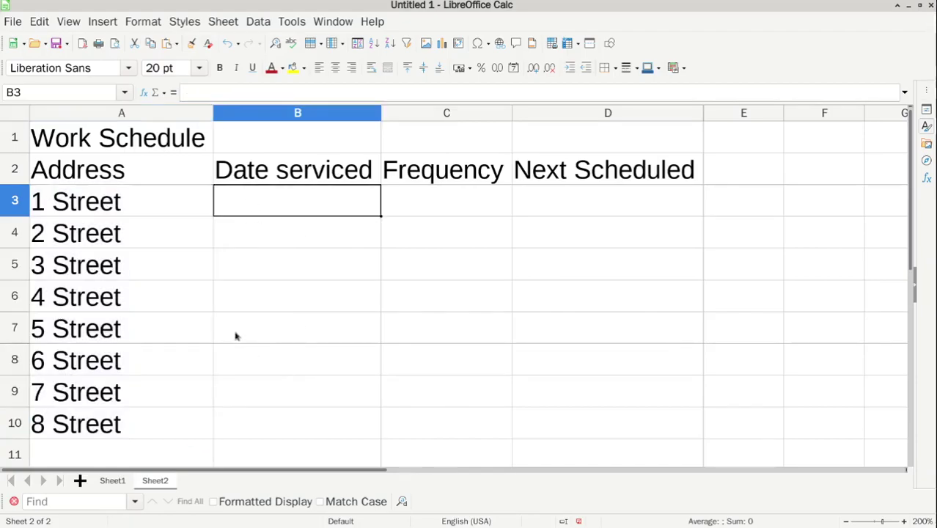
right_click(289, 204)
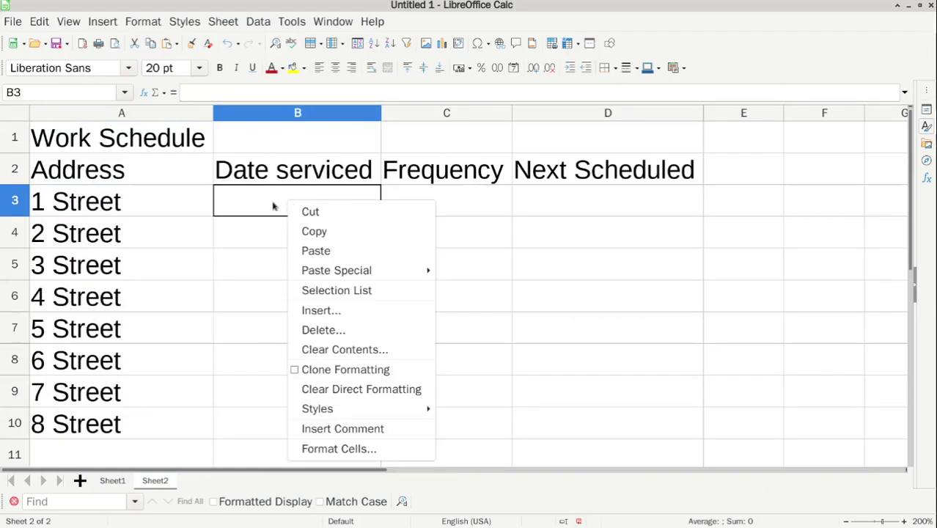
left_click(266, 115)
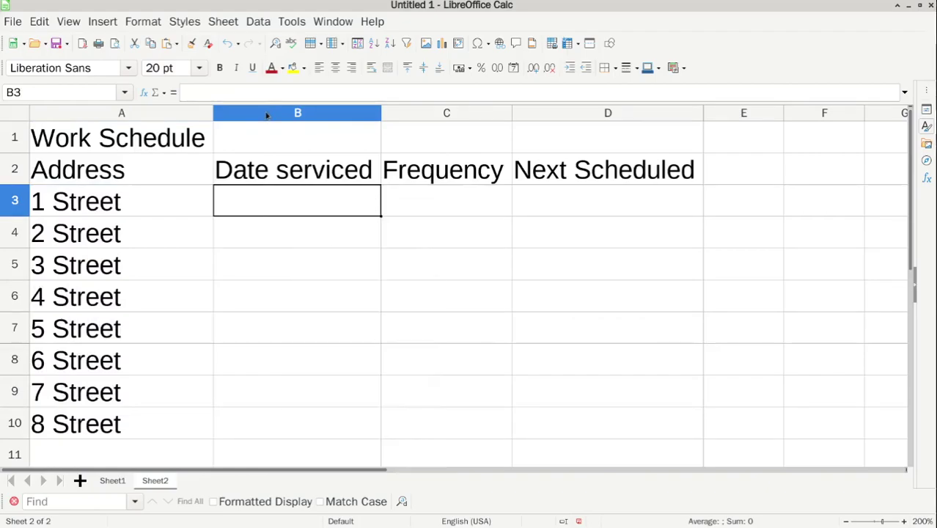
left_click(267, 115)
right_click(267, 115)
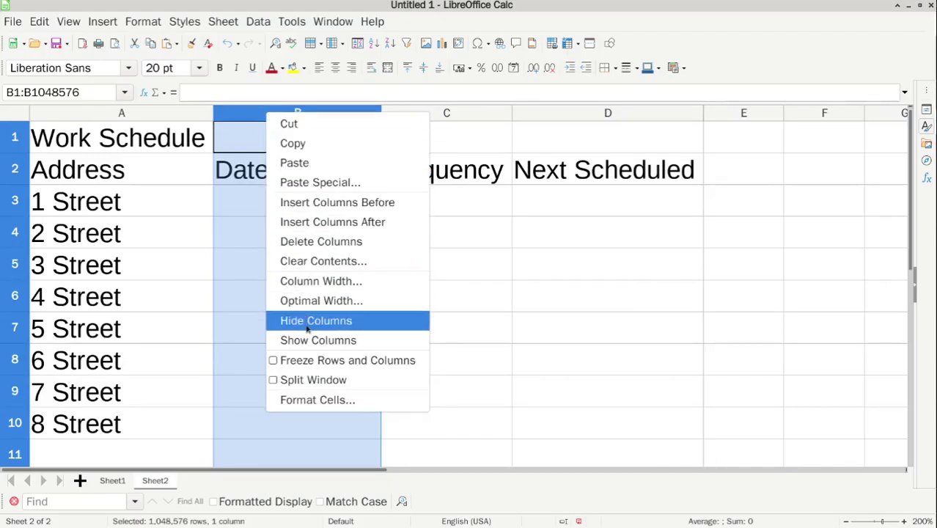
left_click(311, 402)
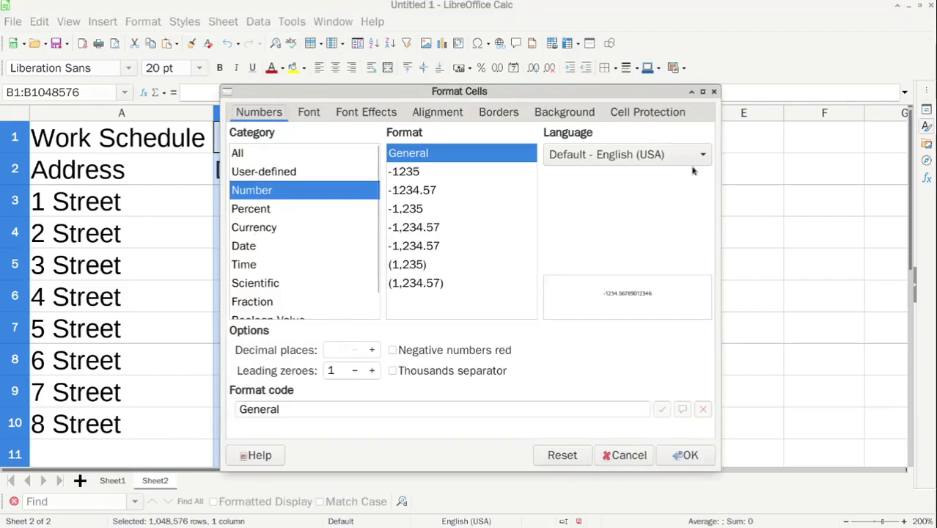
left_click(262, 247)
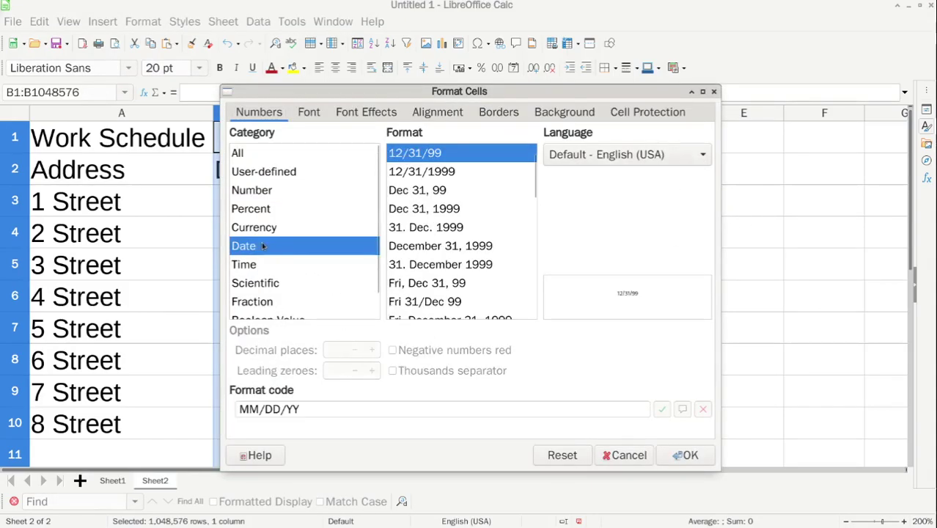
left_click(683, 155)
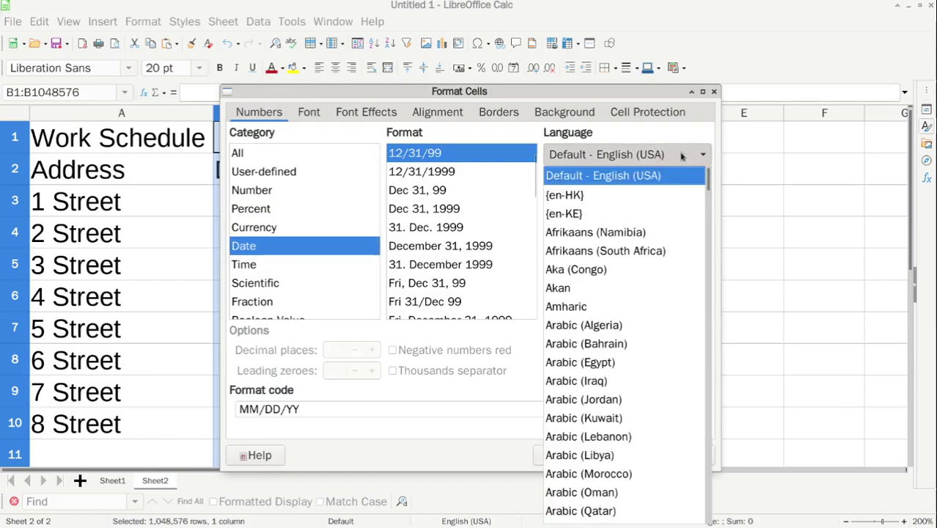
scroll(634, 407, "down", 10)
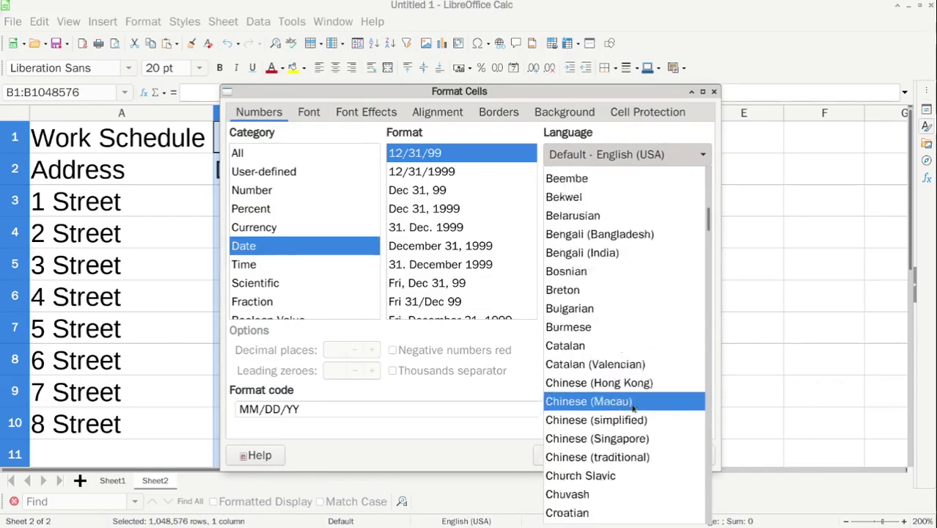
scroll(633, 407, "down", 6)
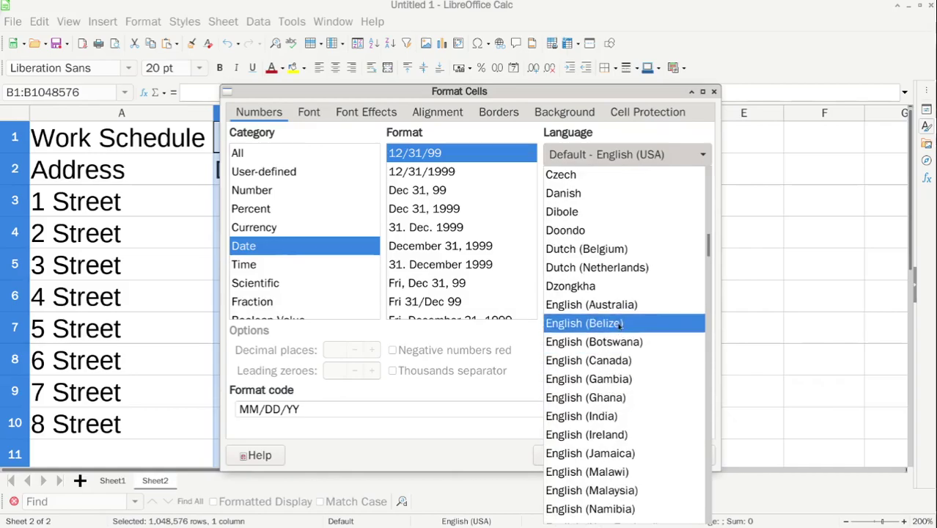
left_click(616, 304)
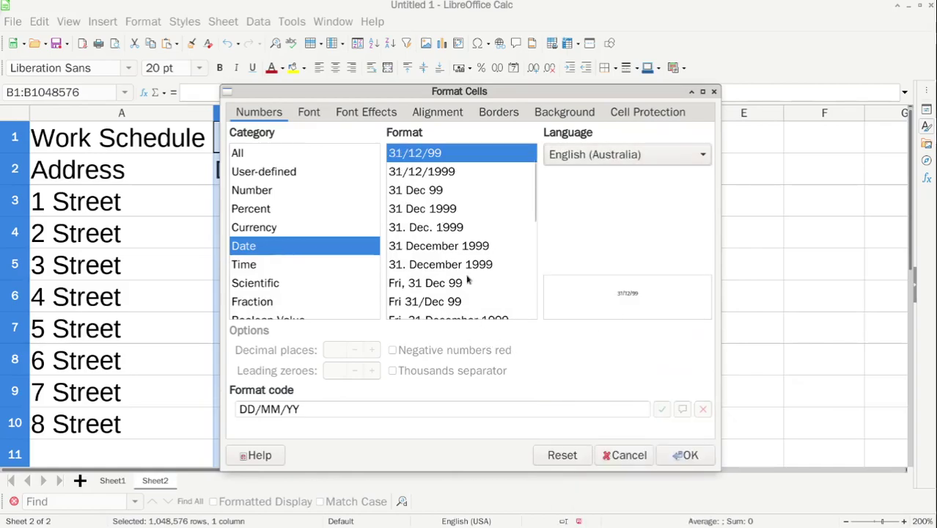
left_click(433, 290)
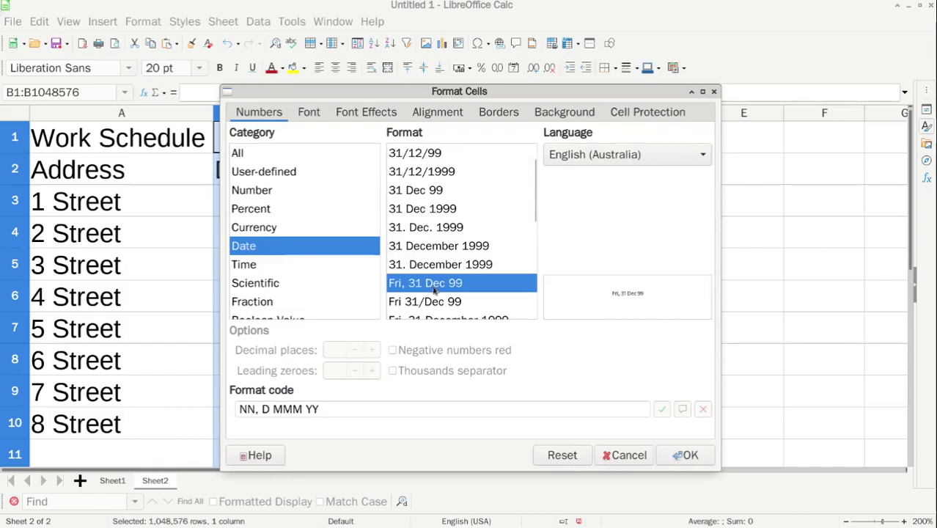
left_click(688, 456)
left_click(287, 206)
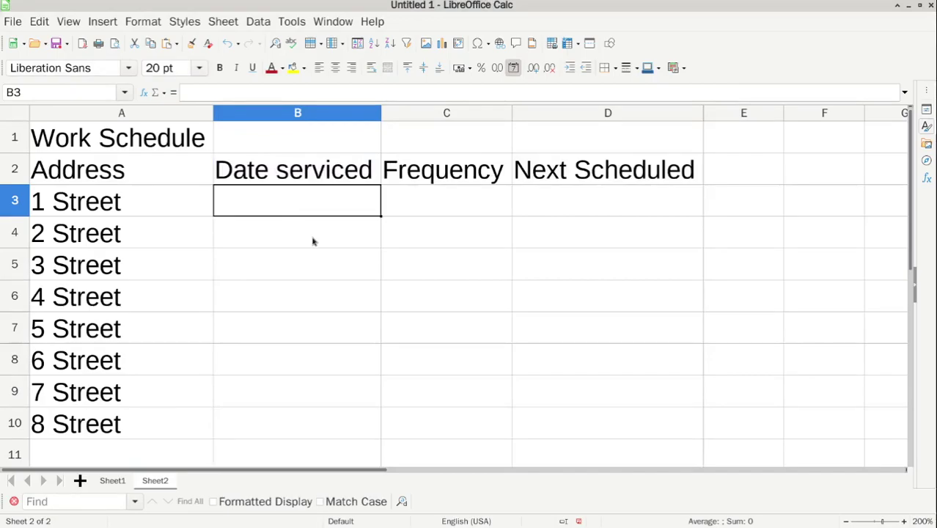
Step: Enter 01/01/21 in B3, fill down to Fri, 8 Jan 21 in B10, and widen column B
type("01/")
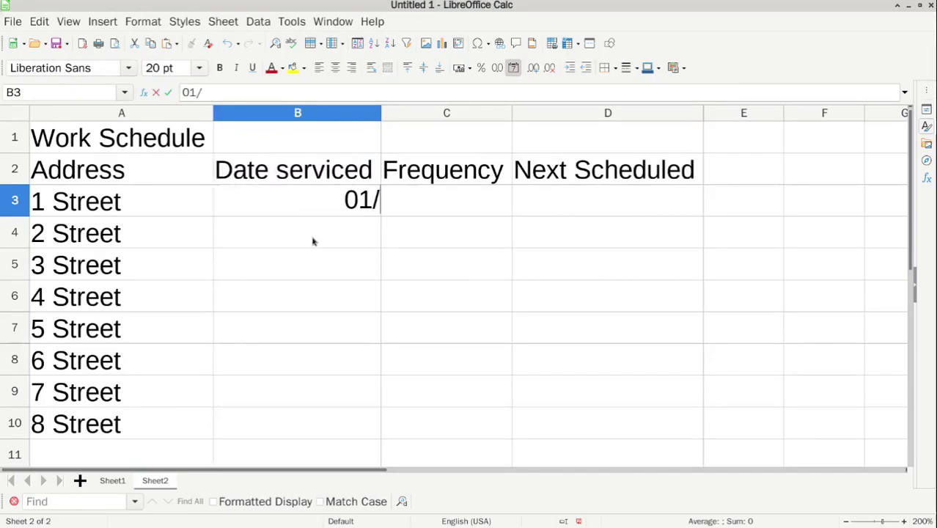
type("01/21")
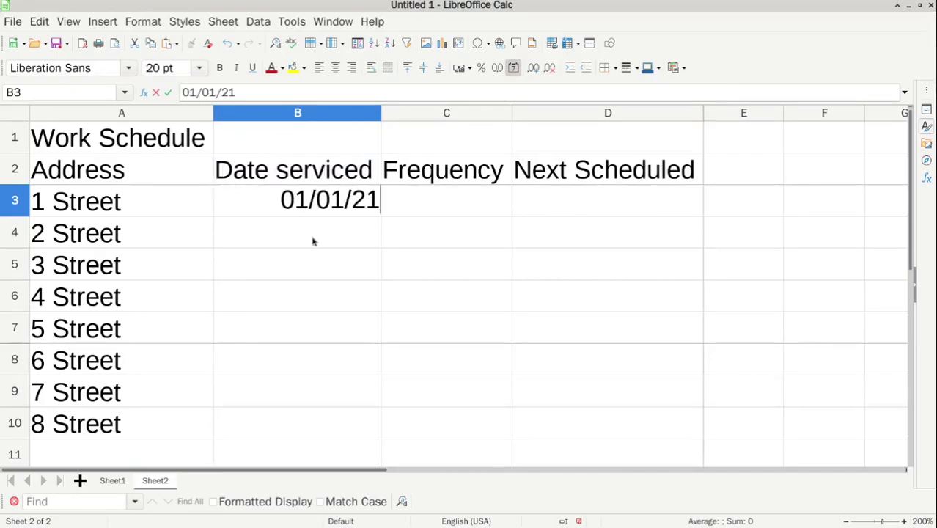
key("Return")
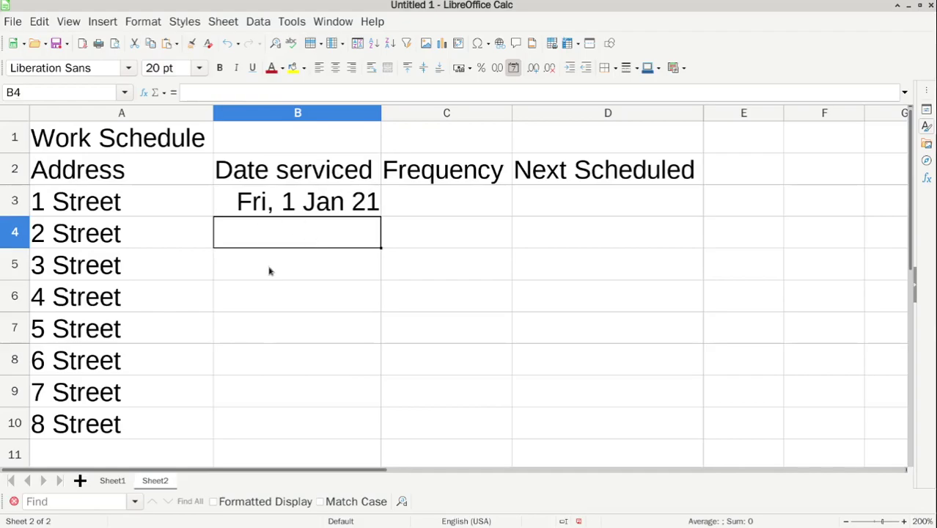
left_click(342, 211)
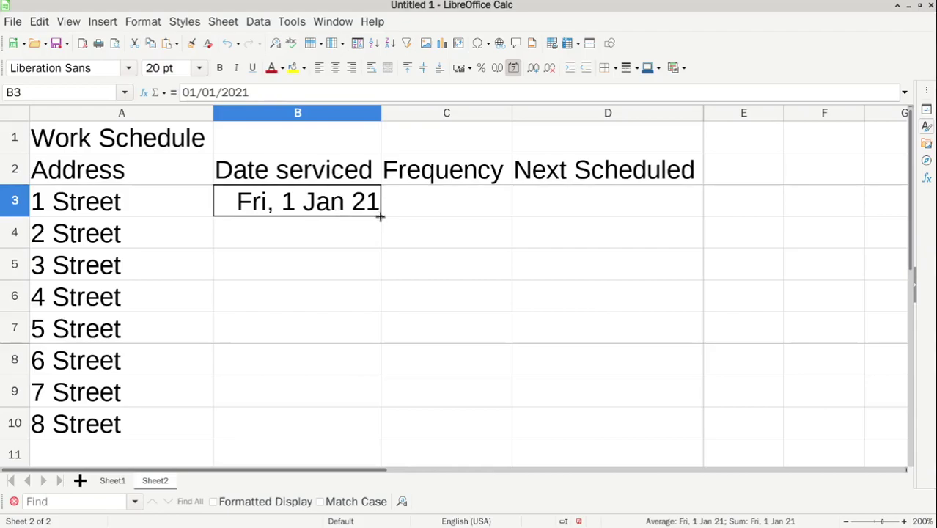
left_click_drag(380, 215, 360, 379)
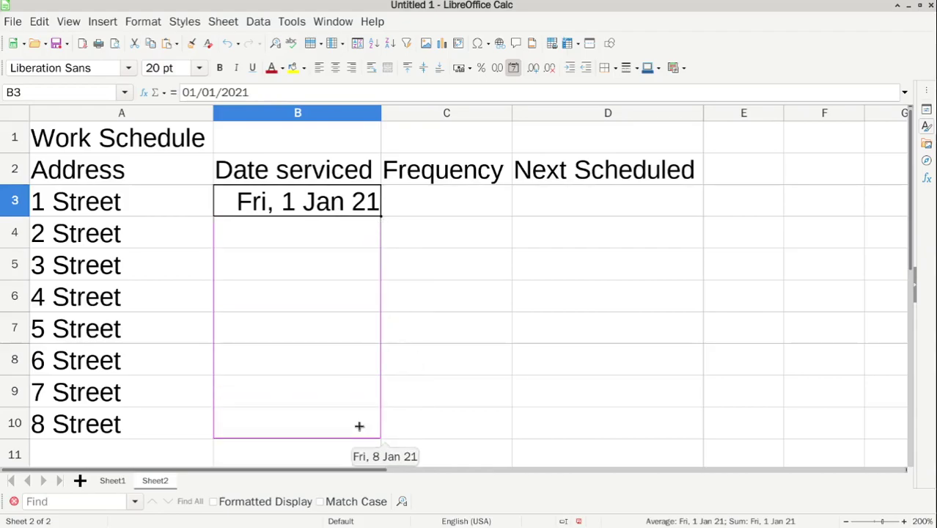
left_click_drag(360, 426, 360, 428)
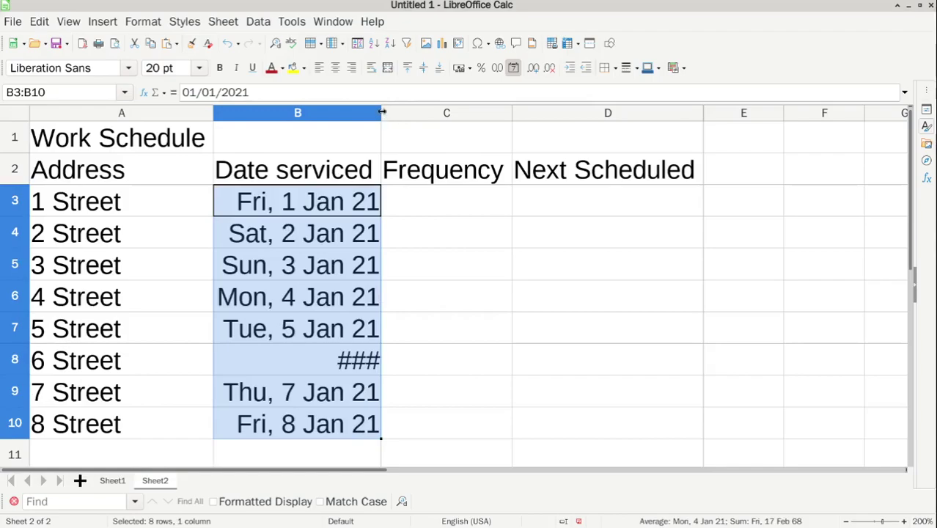
left_click_drag(383, 115, 411, 115)
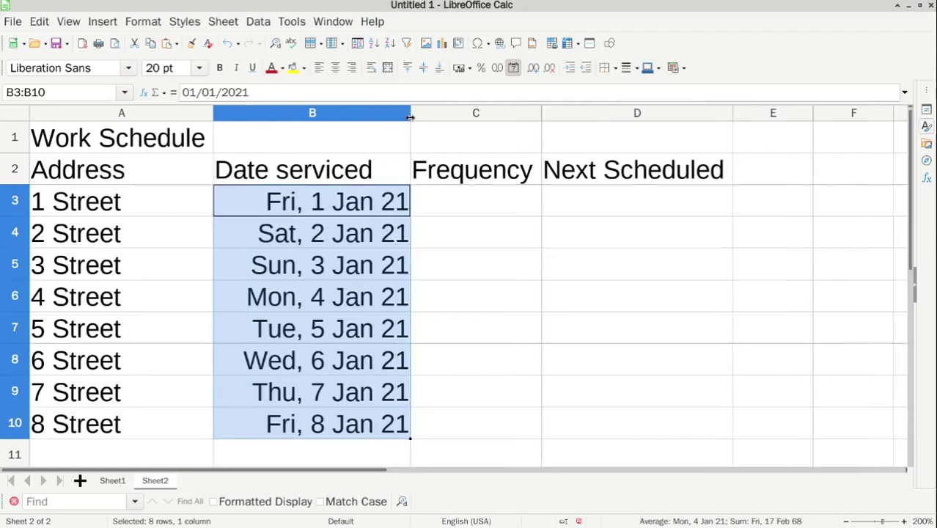
left_click(489, 209)
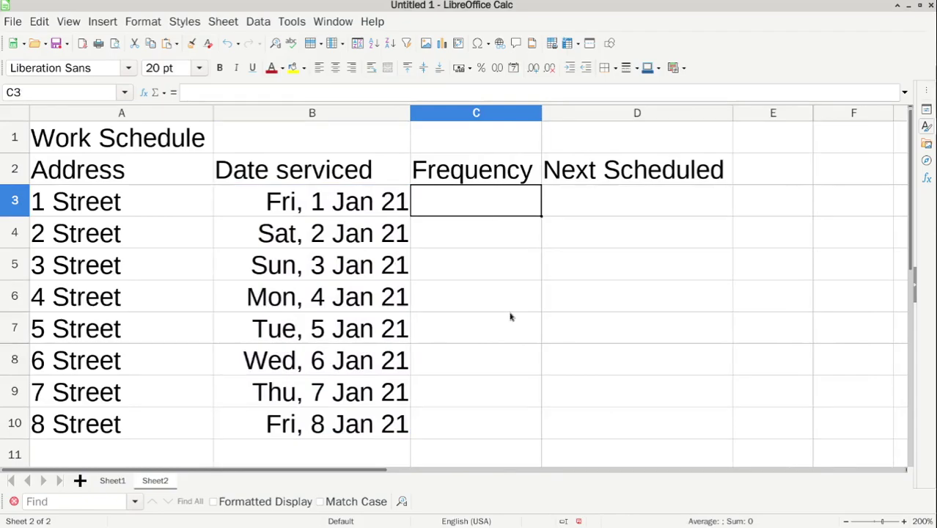
Step: Enter frequencies 2, 7, 10, 14, 21 and 28 in C3:C8
type("2")
key("Return")
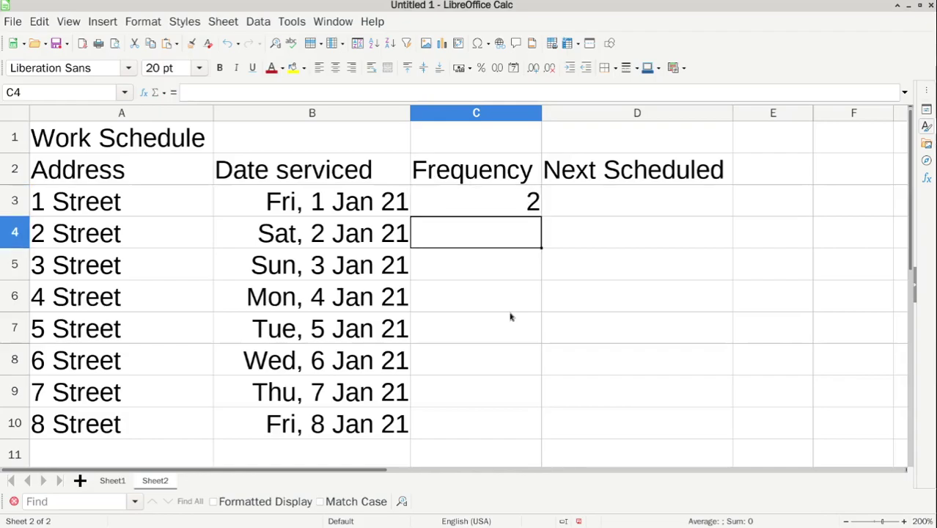
type("7")
key("Return")
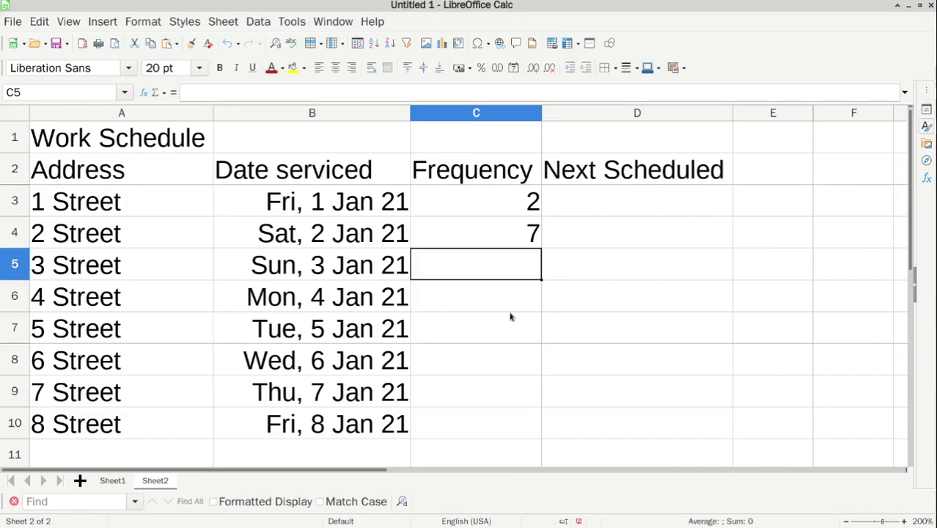
type("10")
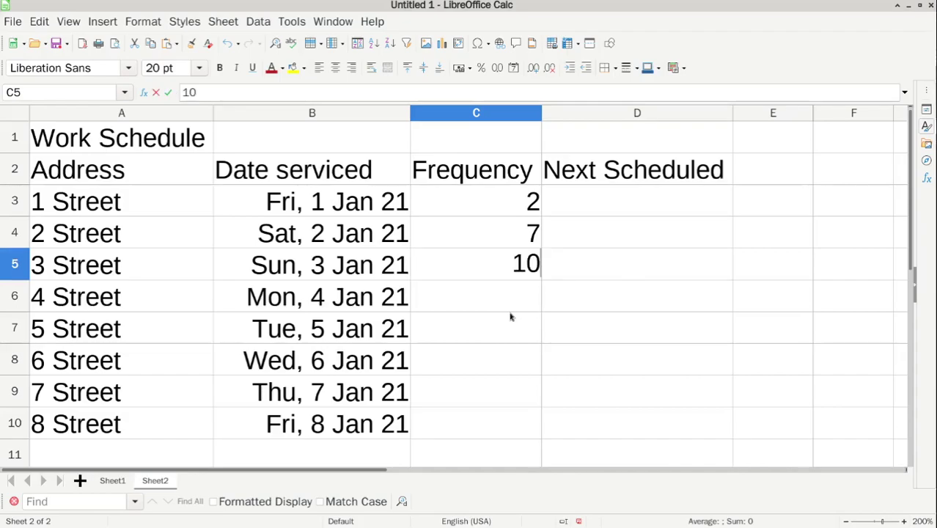
key("Return")
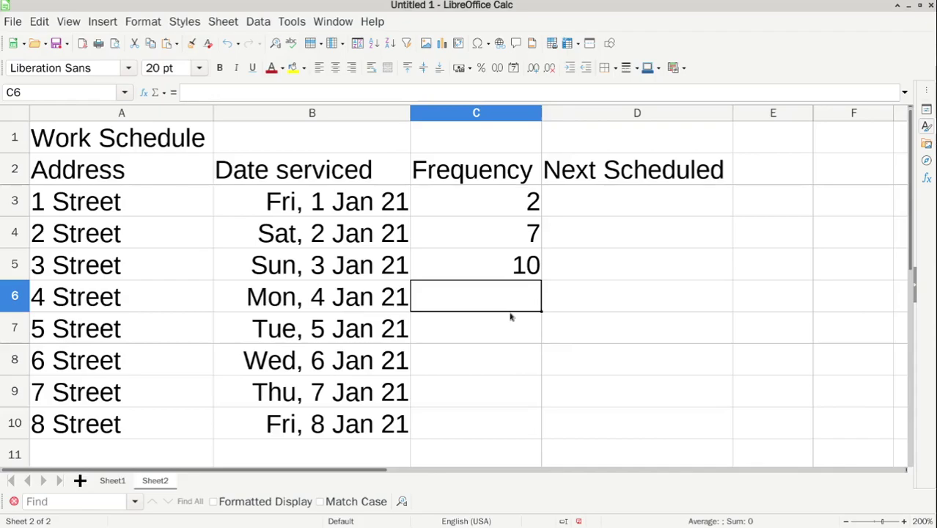
type("14")
key("Return")
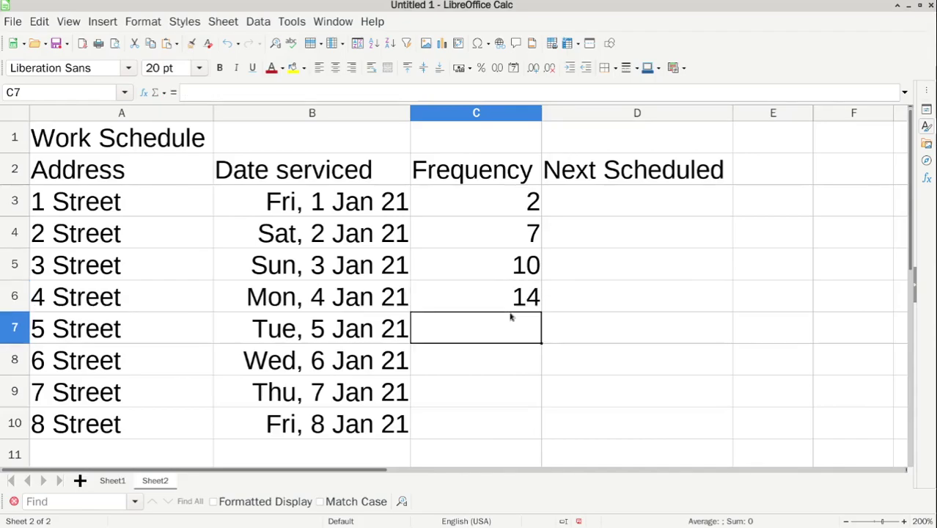
type("21")
key("Return")
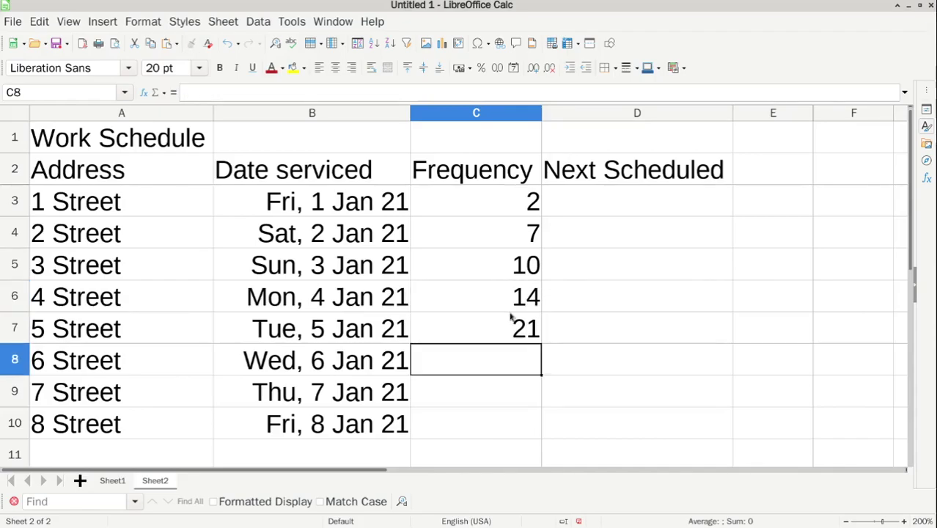
type("28")
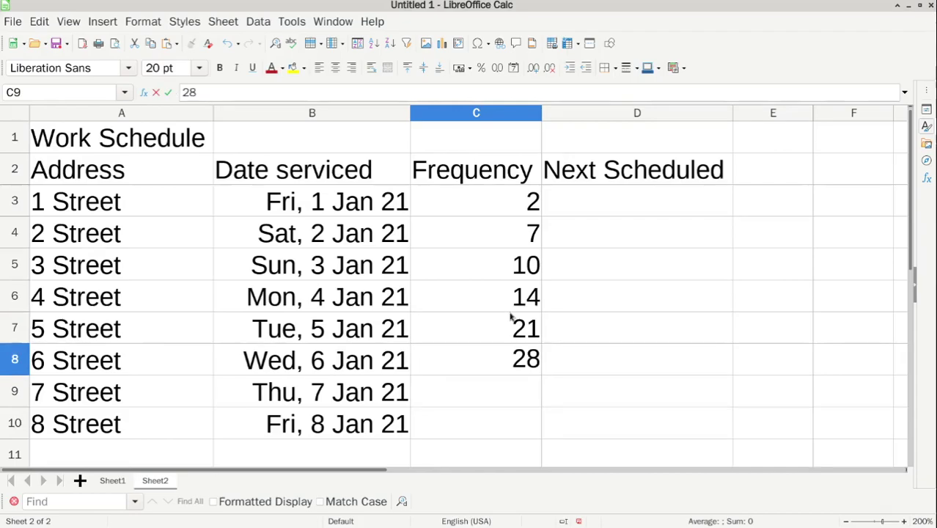
key("Return")
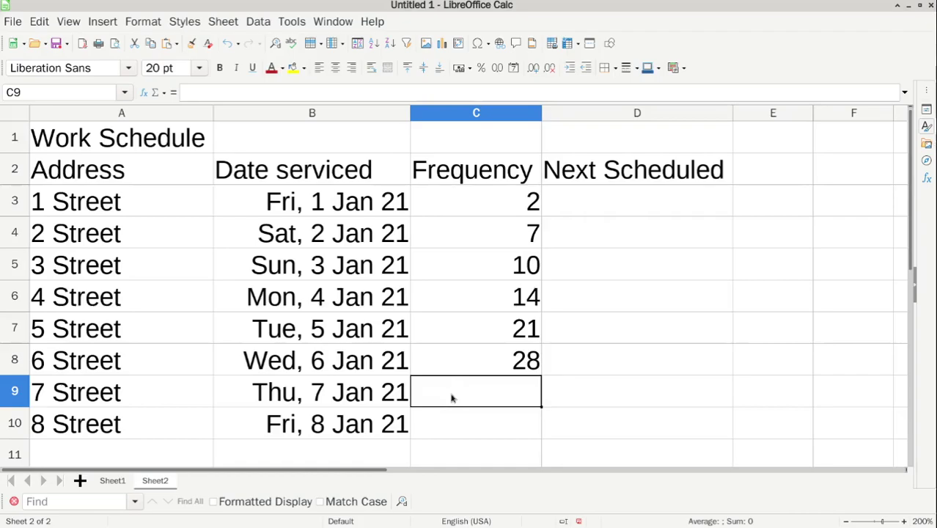
Step: Enter 'end of month' in C9 and 'date of month' in C10, widening column C
type("end")
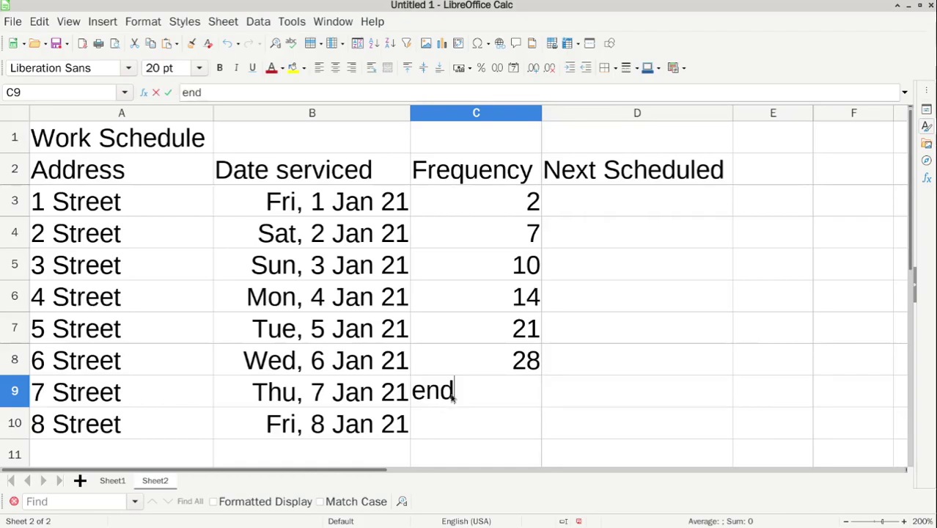
type(" of month")
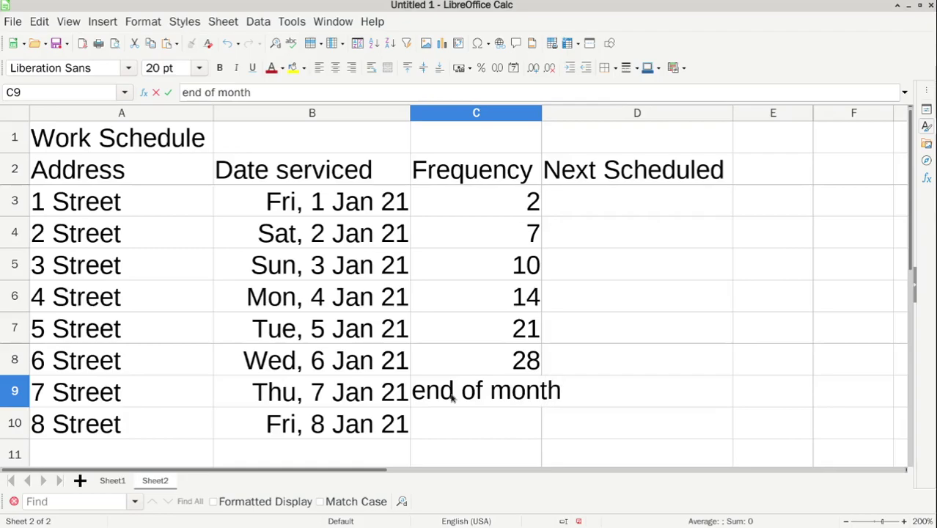
key("Return")
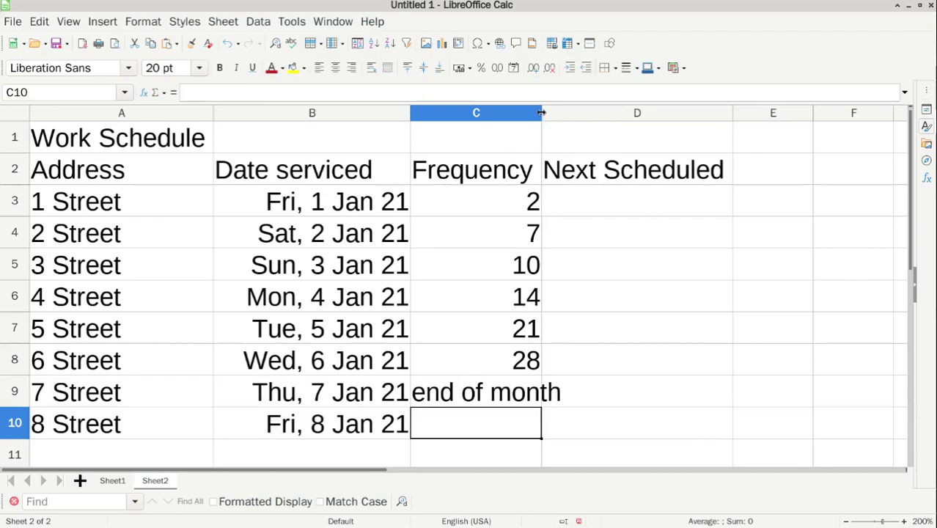
left_click_drag(541, 112, 557, 119)
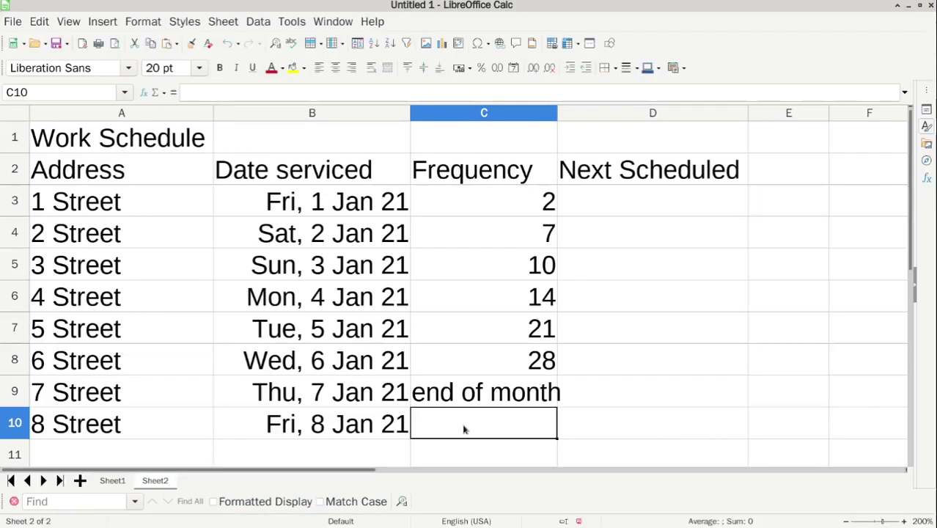
type("date")
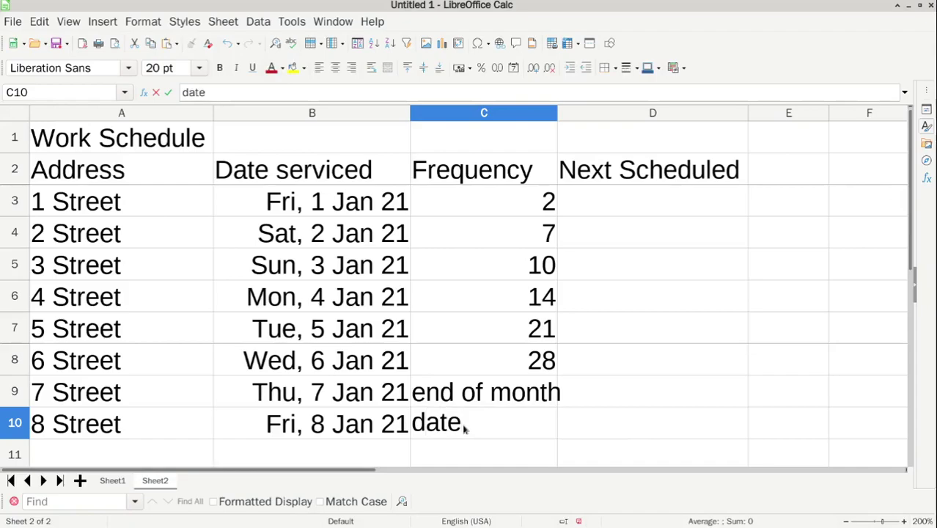
type(" of m")
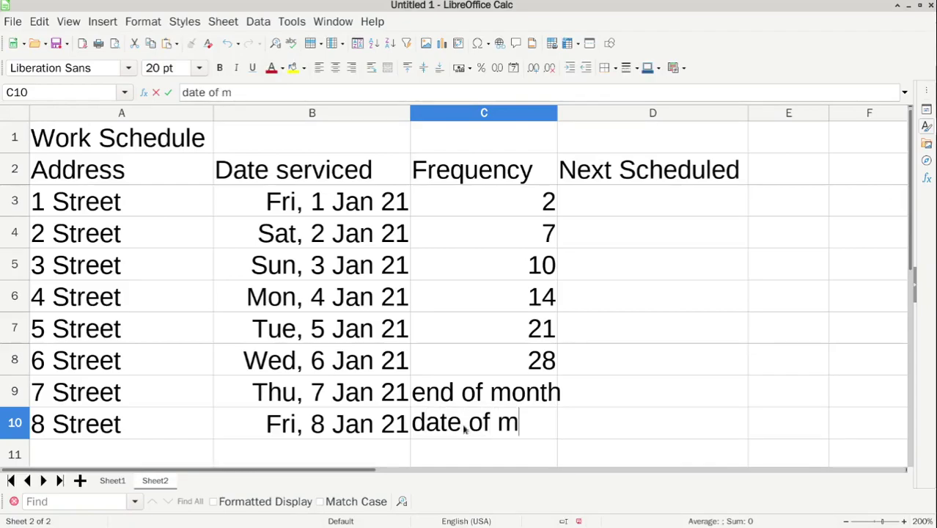
type("onth")
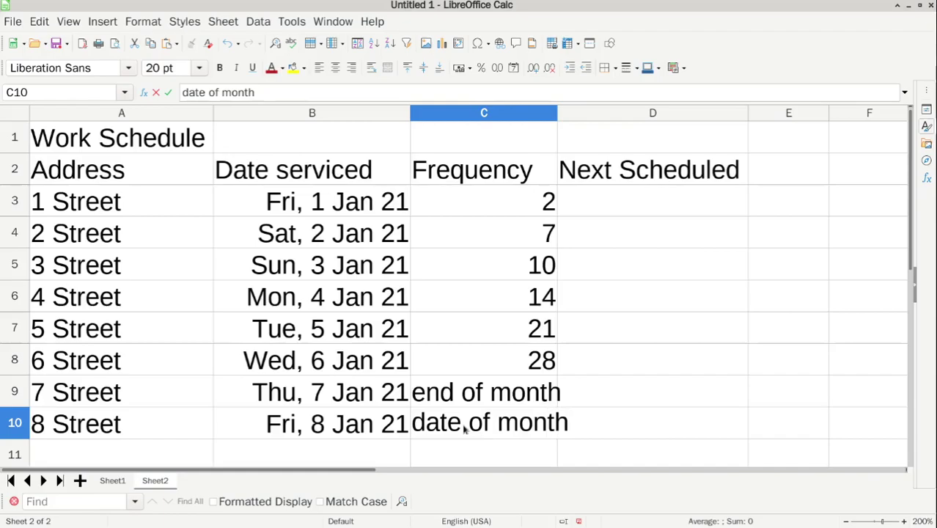
key("Return")
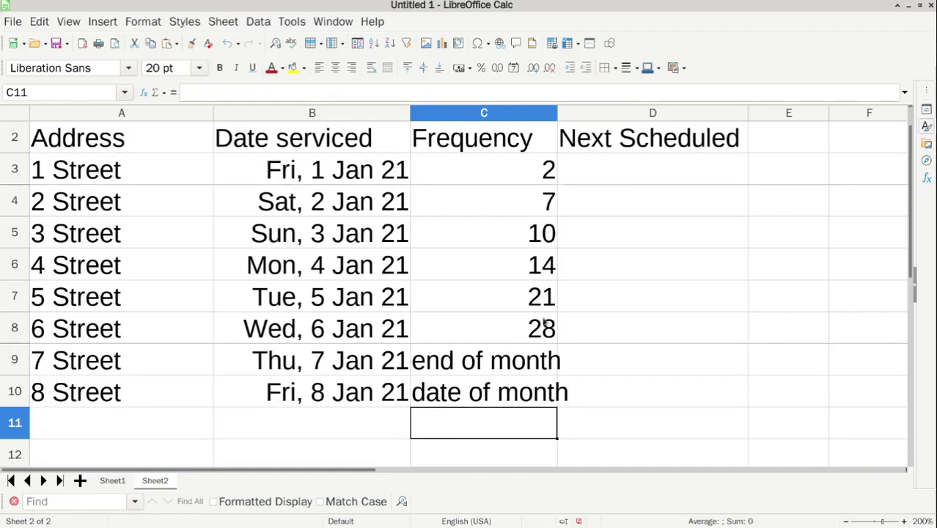
Step: Widen column C slightly and enter the formula =C3+B3 in D3
left_click_drag(557, 112, 573, 112)
left_click(640, 176)
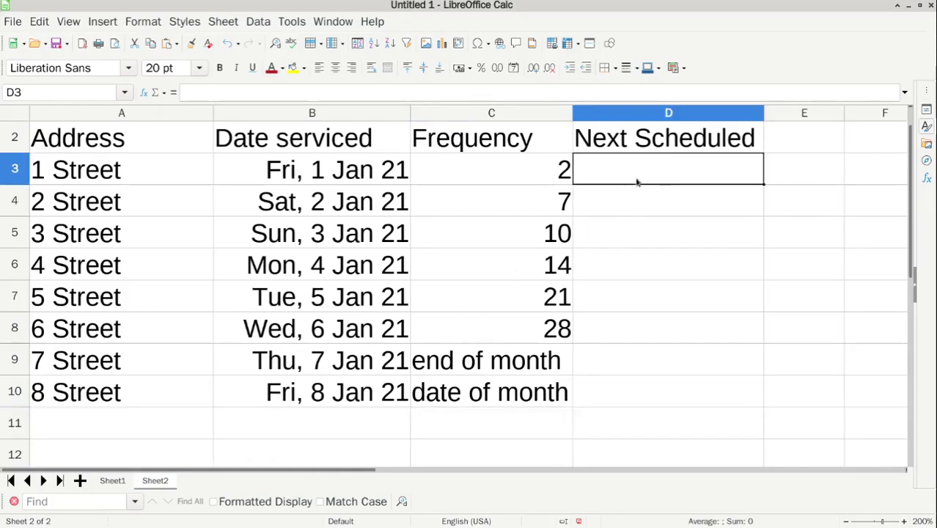
type("=")
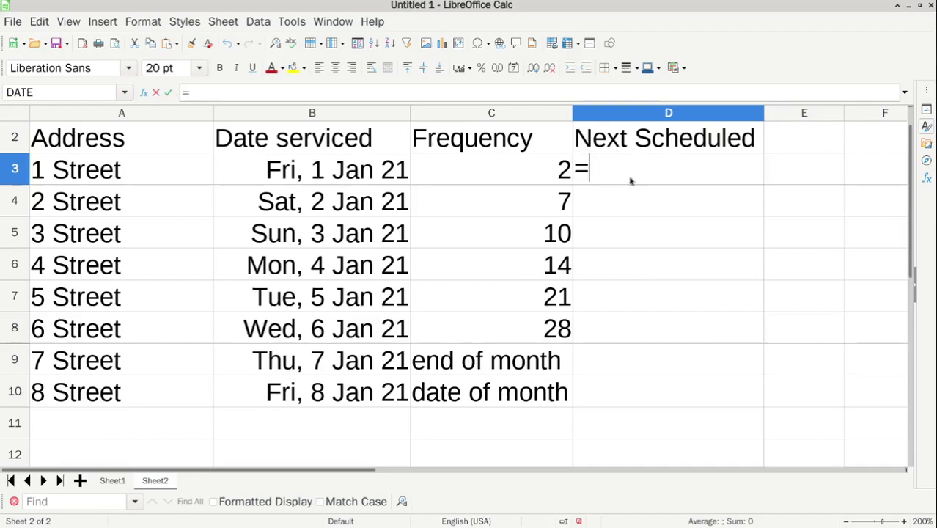
left_click(543, 163)
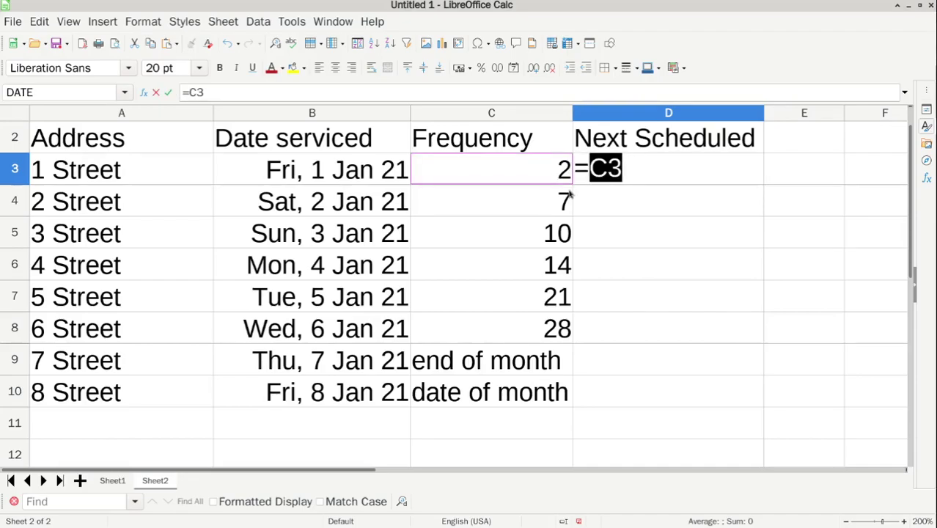
type("+")
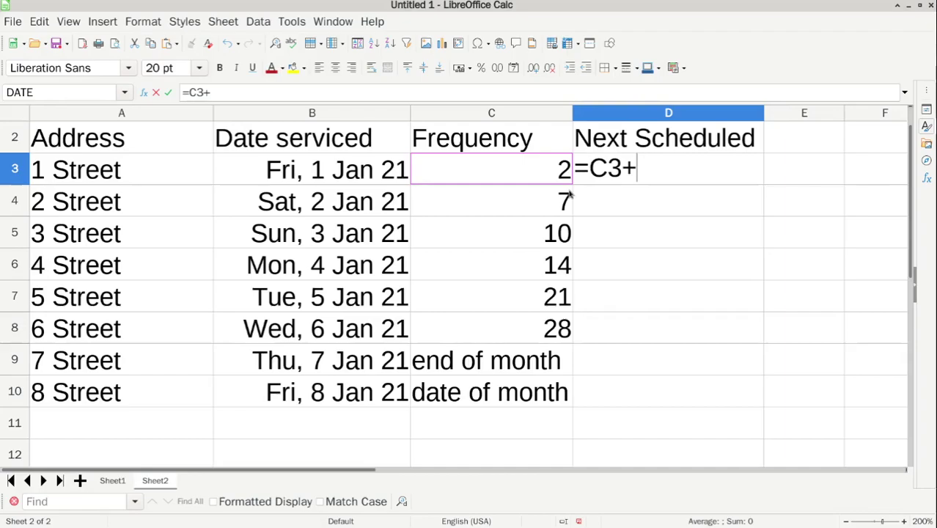
left_click(349, 174)
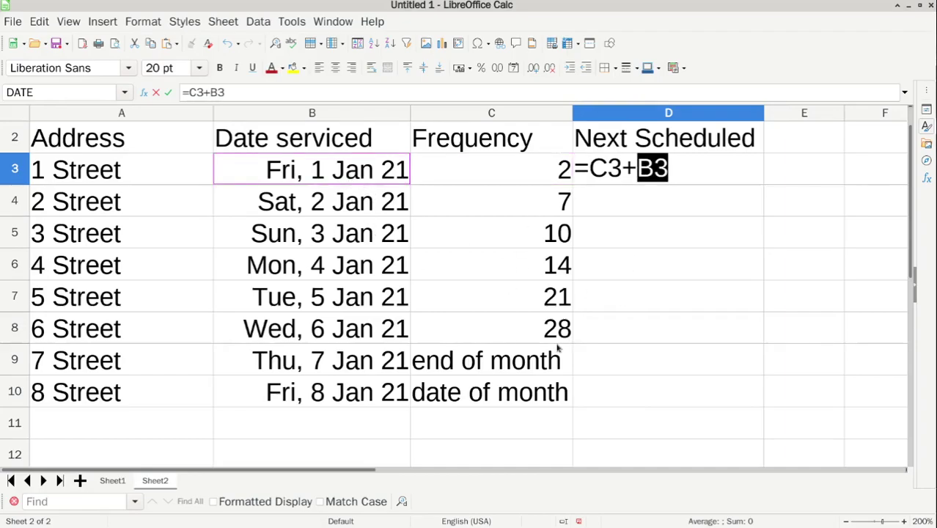
key("Return")
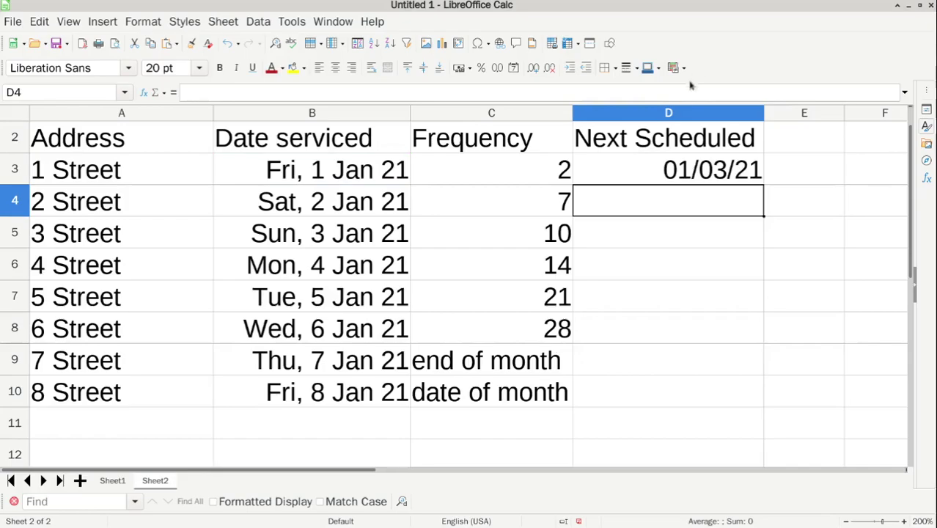
Step: Format column D as English (Australia) weekday dates and fill the D3 formula down to D8
left_click(685, 115)
right_click(685, 115)
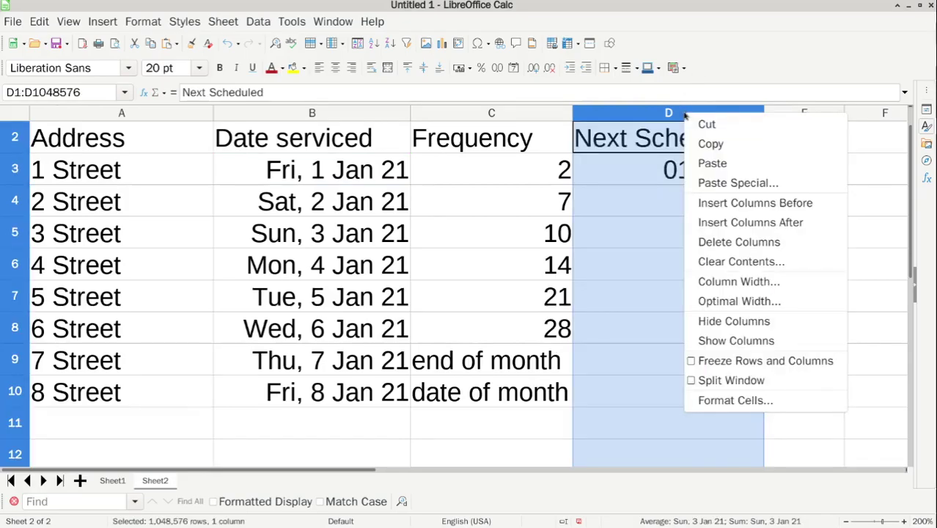
left_click(747, 401)
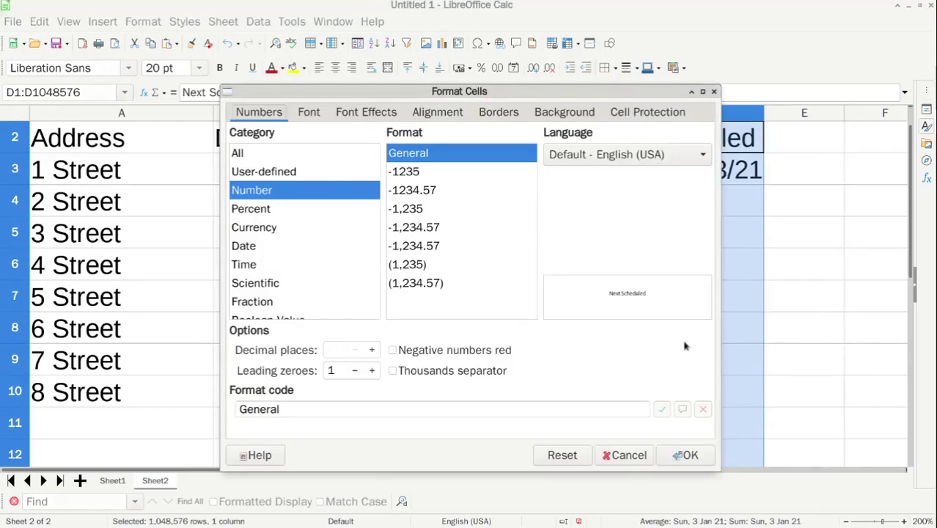
left_click(269, 248)
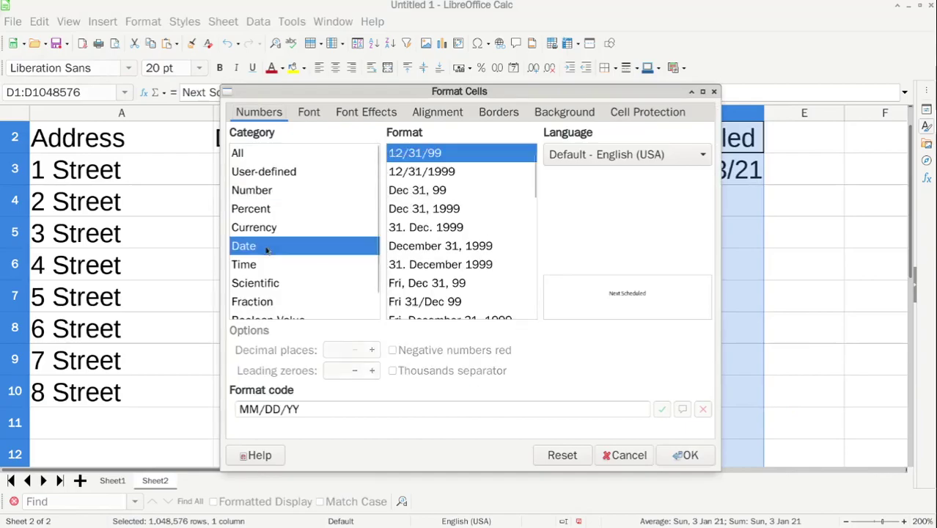
left_click(700, 152)
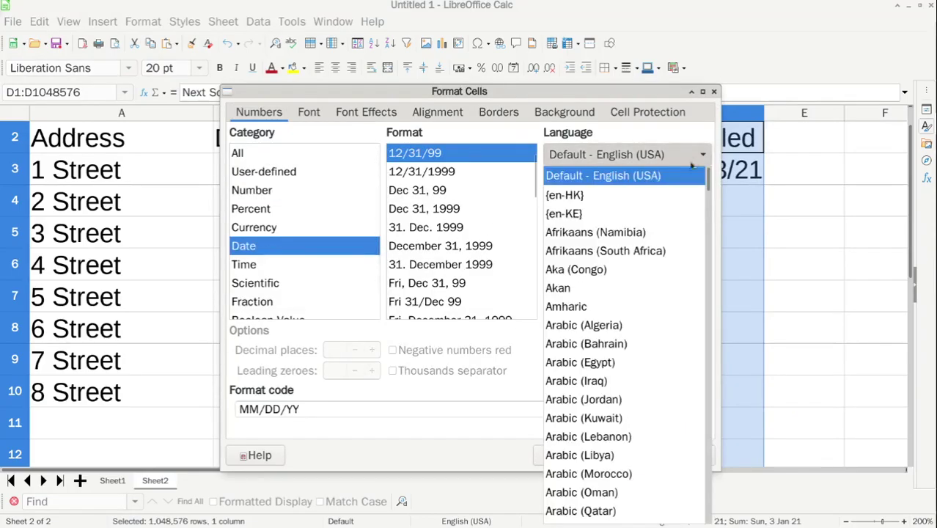
scroll(627, 387, "down", 3)
scroll(627, 388, "down", 10)
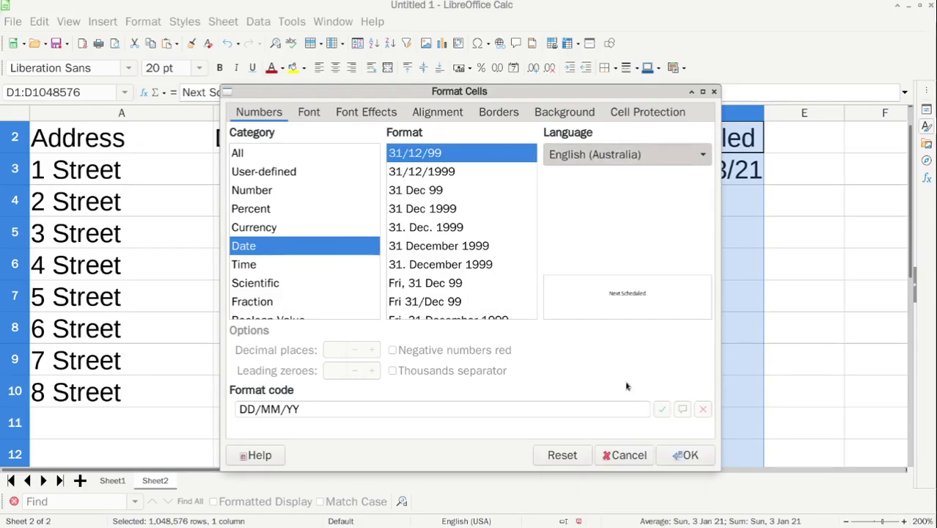
left_click(628, 386)
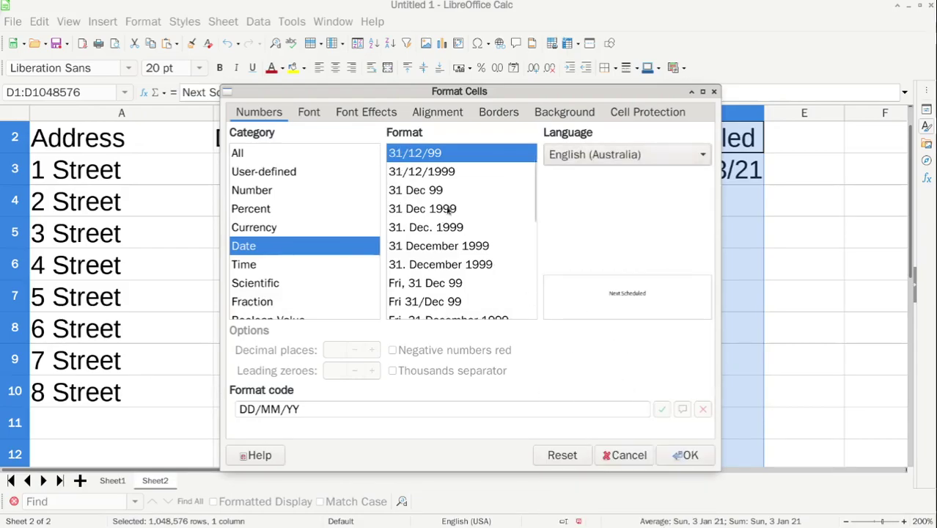
left_click(448, 284)
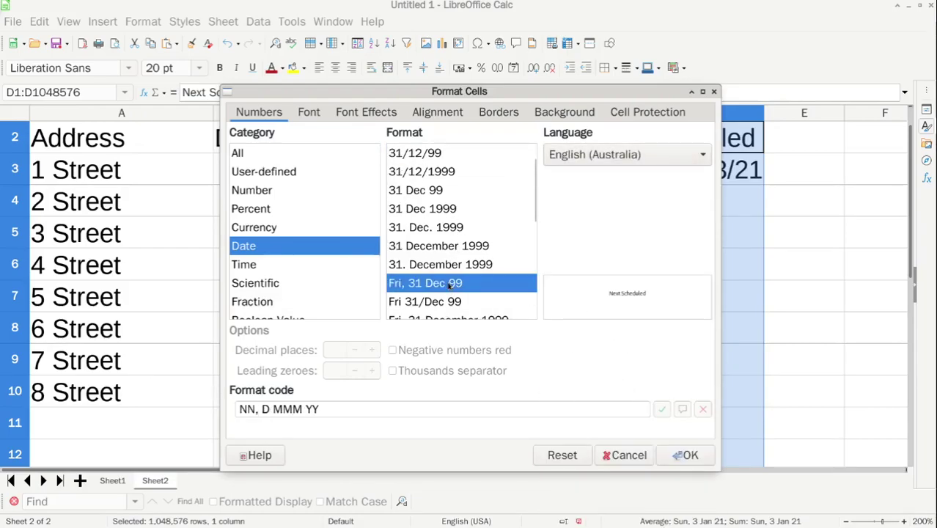
left_click(687, 456)
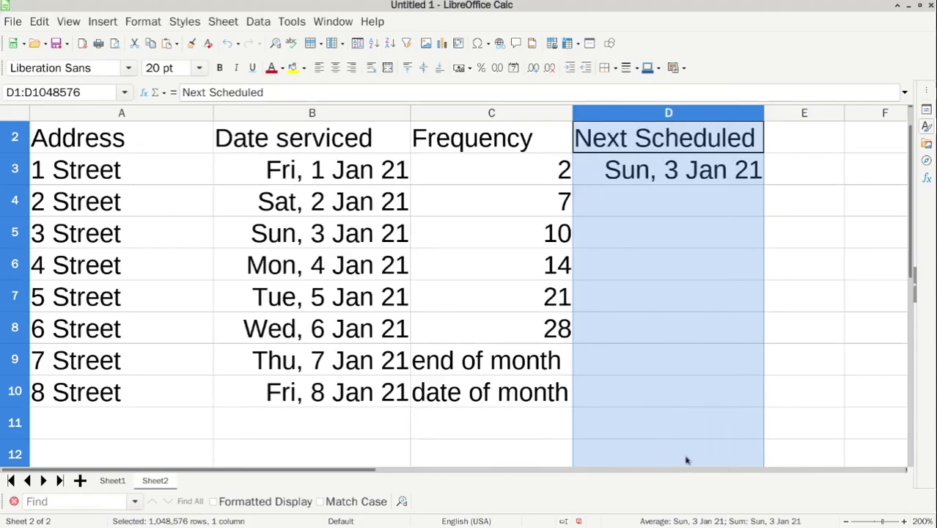
left_click(694, 168)
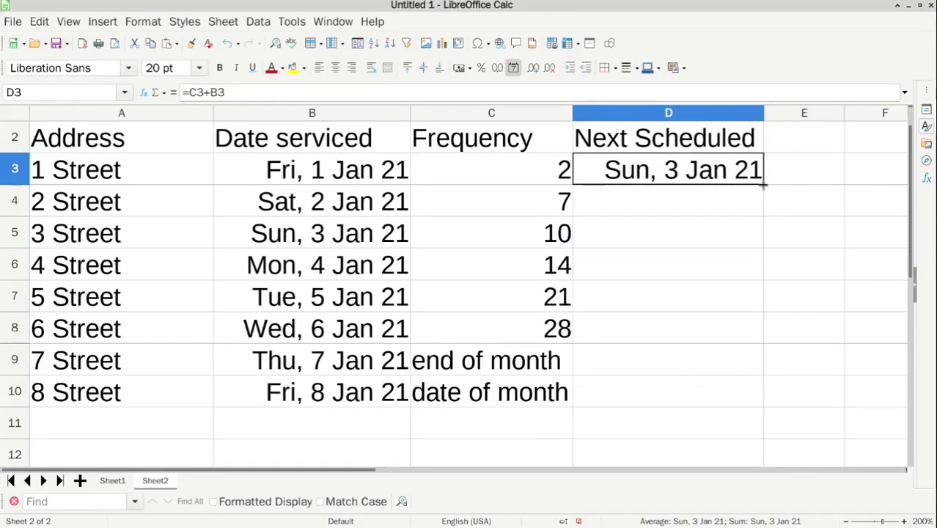
left_click_drag(763, 185, 755, 337)
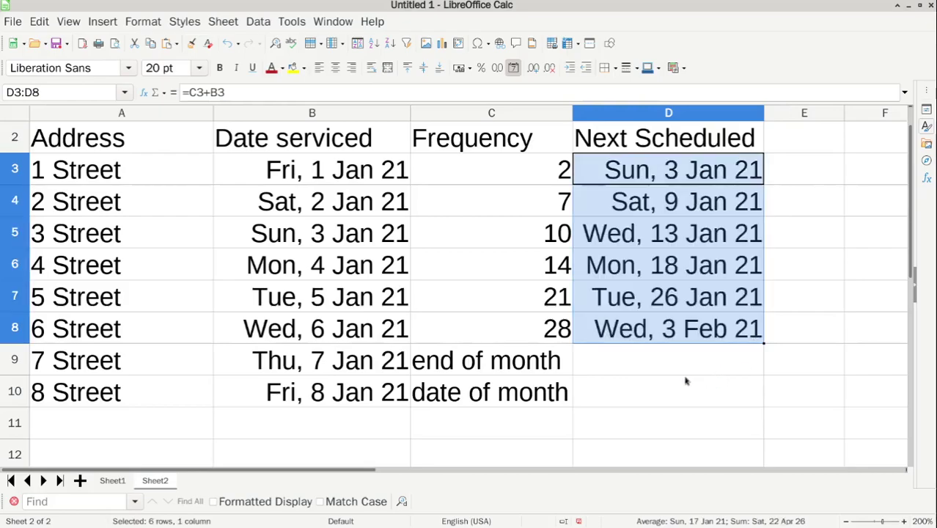
Step: Enter =eomonth(B9,1) in D9 so it shows Sun, 28 Feb 21
left_click(612, 367)
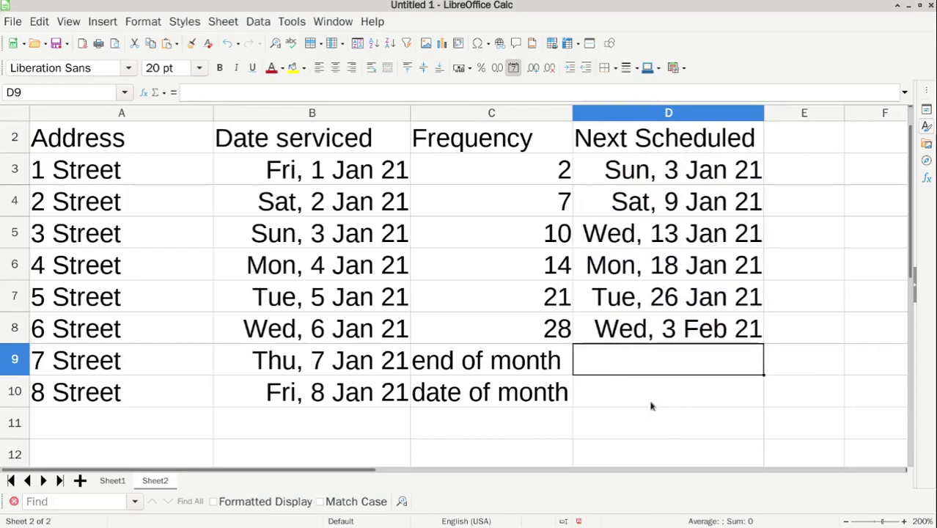
type("=")
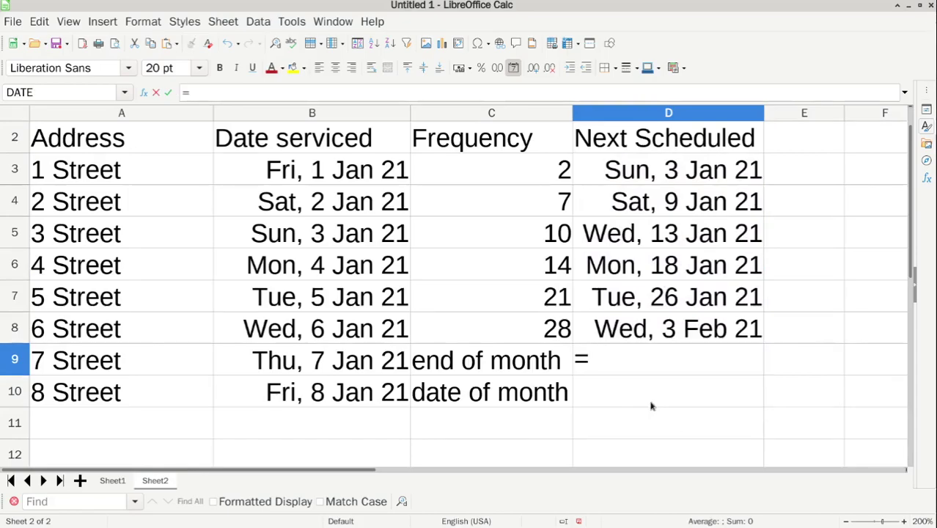
type("e")
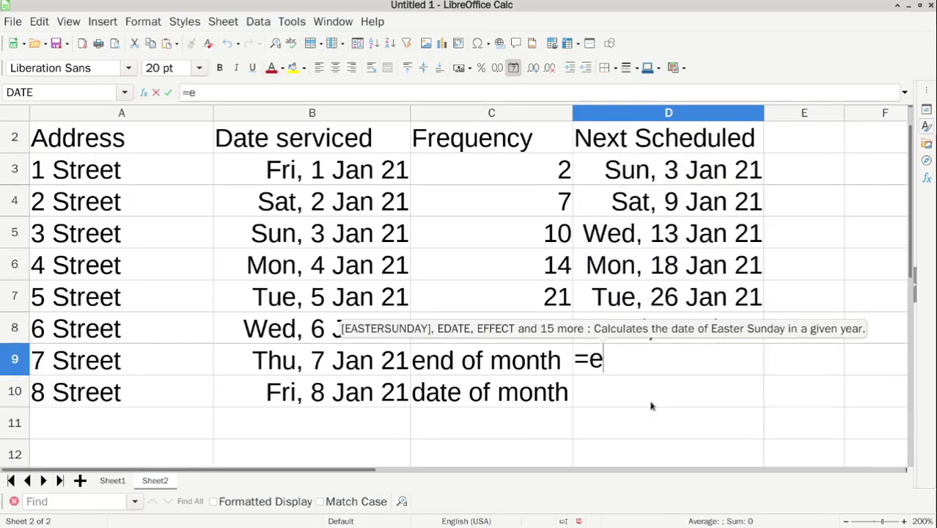
type("omon")
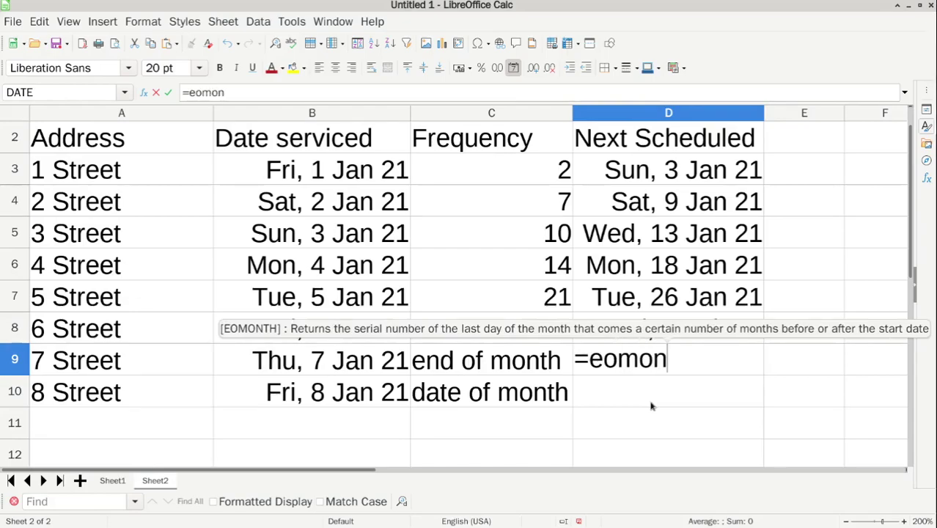
type("th(")
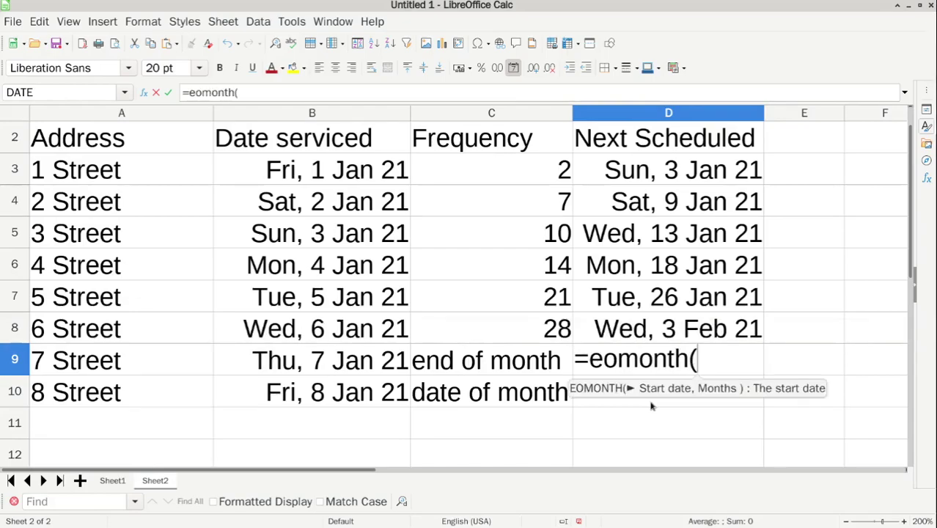
left_click(286, 365)
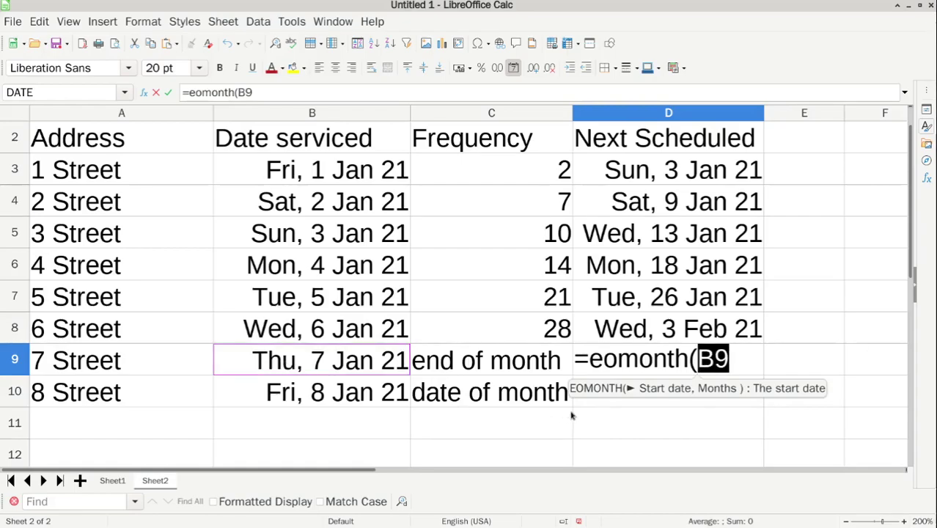
left_click(745, 352)
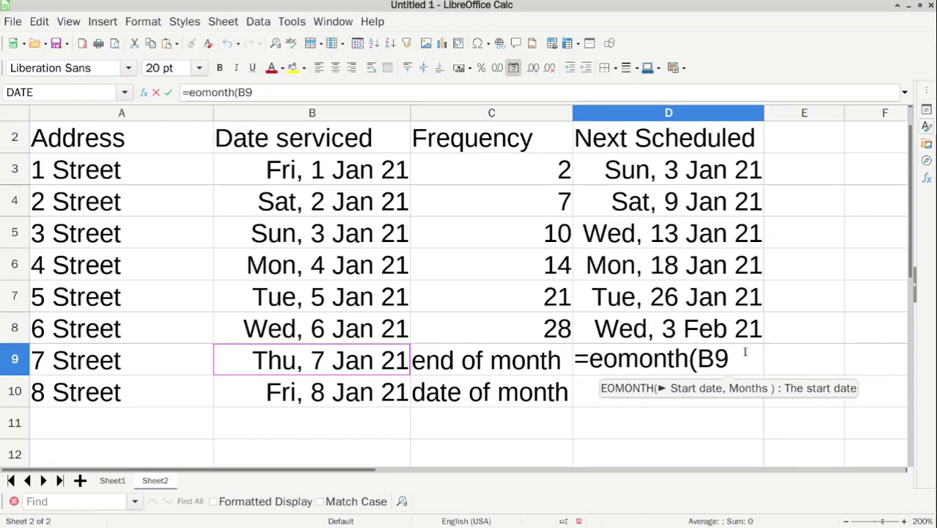
type(",1")
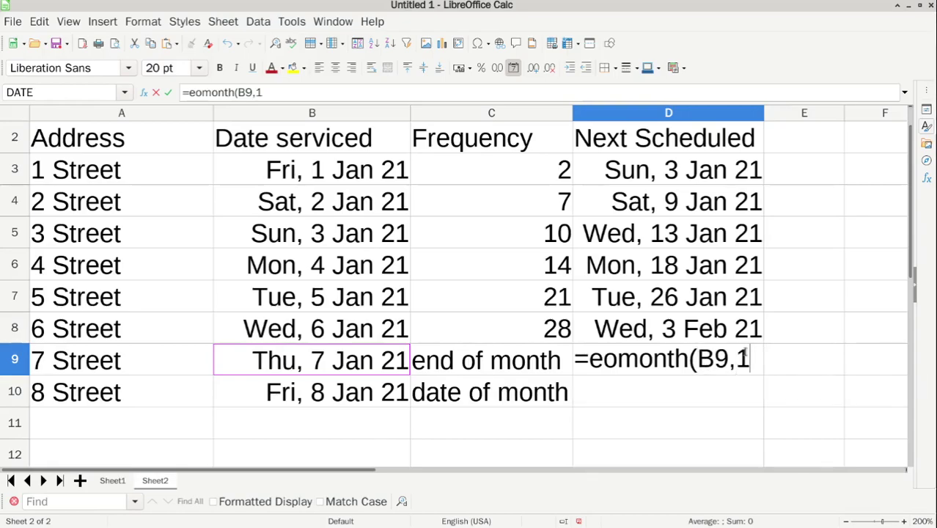
type(")")
key("Return")
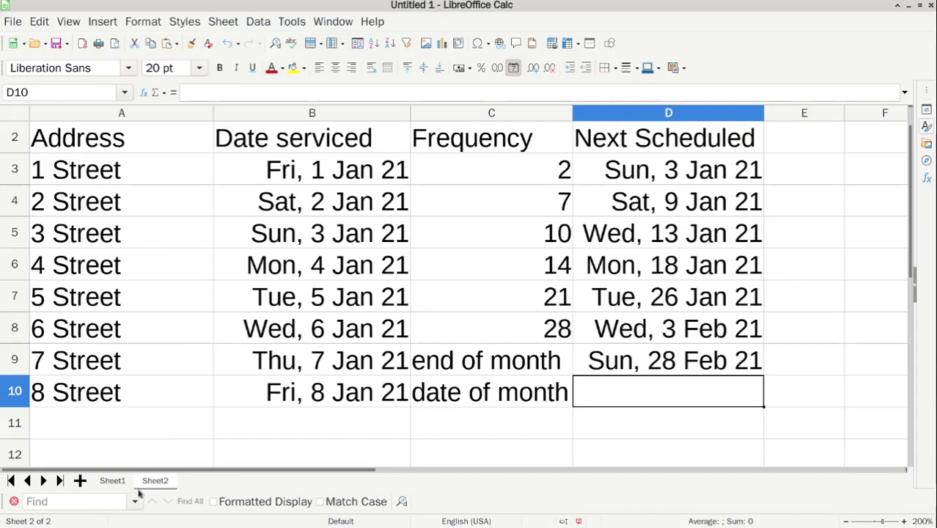
Step: Copy Sheet1's D10 formula =DATE(YEAR(NOW()),MONTH(B10)+1,8)
left_click(117, 482)
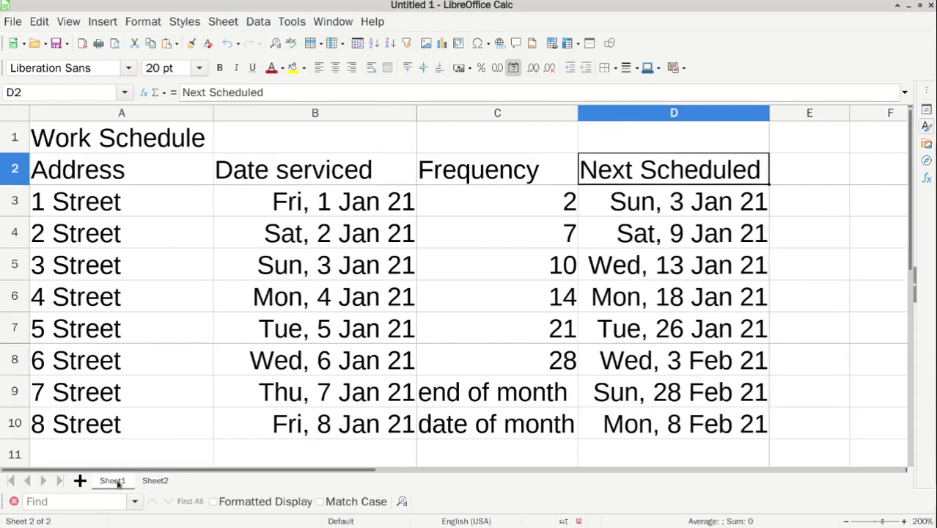
left_click(616, 432)
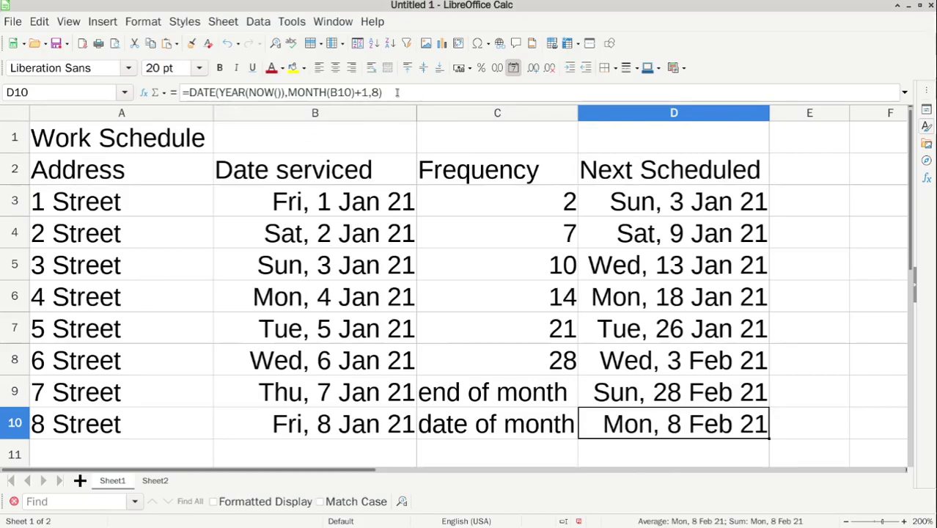
left_click_drag(396, 92, 200, 99)
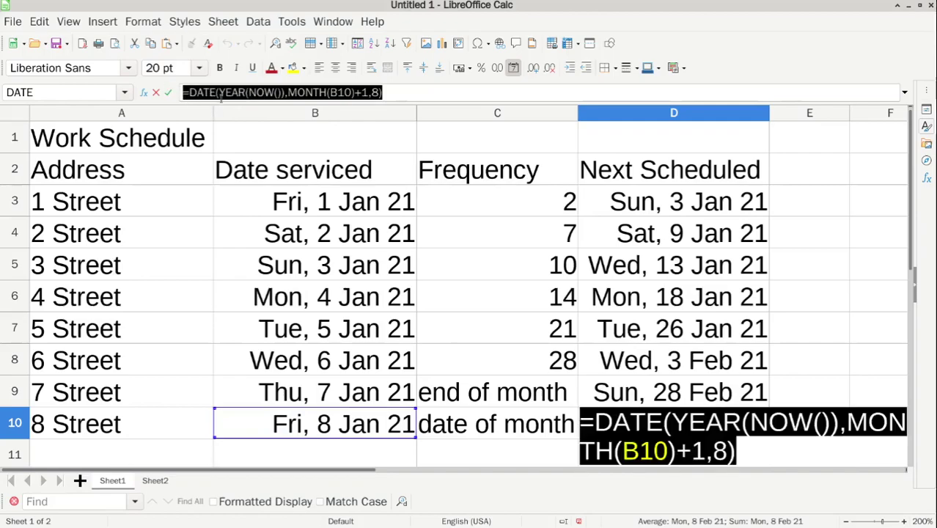
right_click(221, 94)
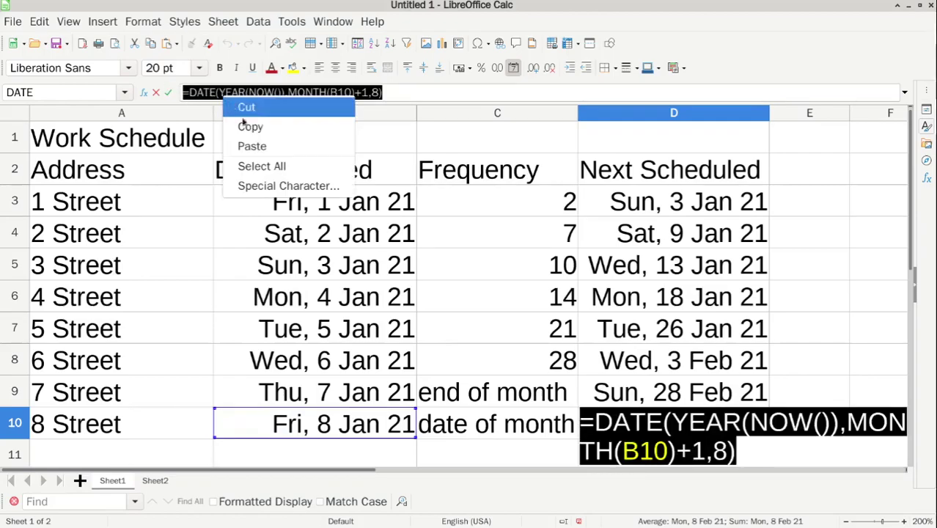
left_click(253, 125)
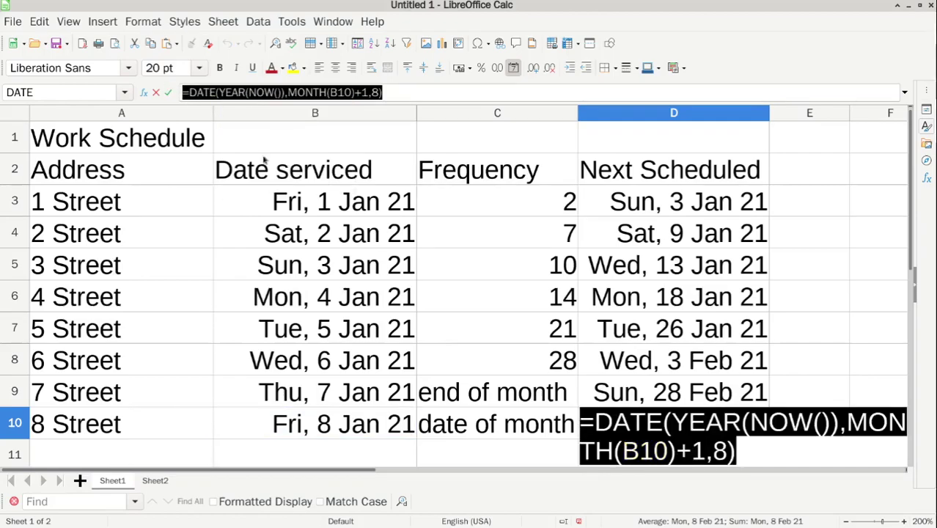
Step: Select Sheet2's empty D10, then reselect the D10 formula text on Sheet1
left_click(155, 480)
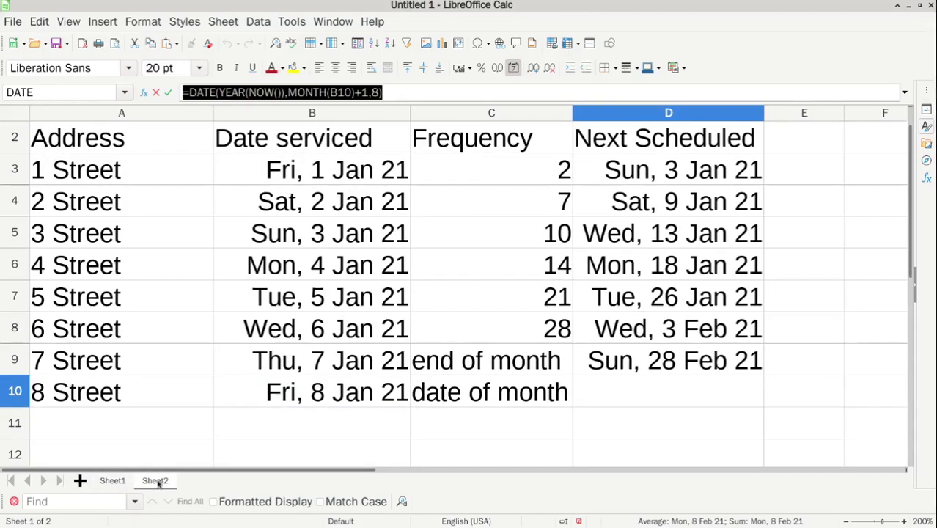
left_click(636, 392)
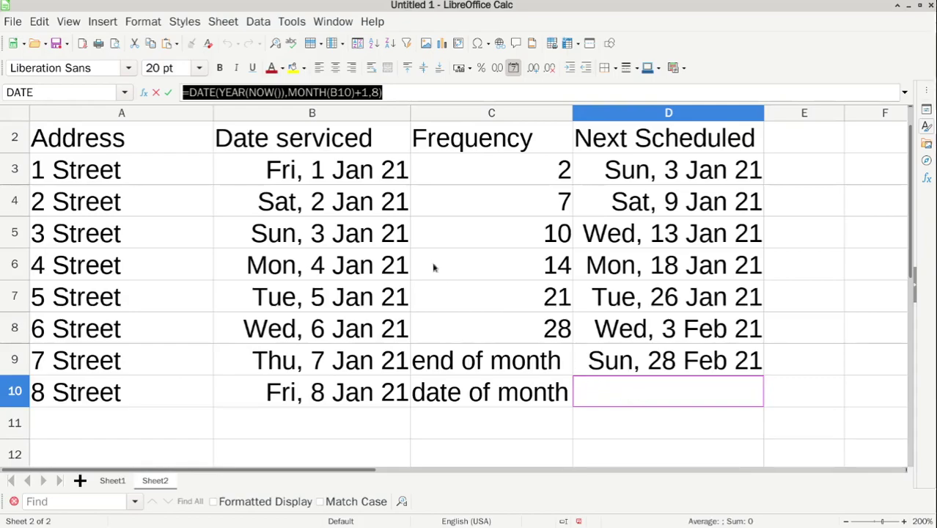
left_click(122, 481)
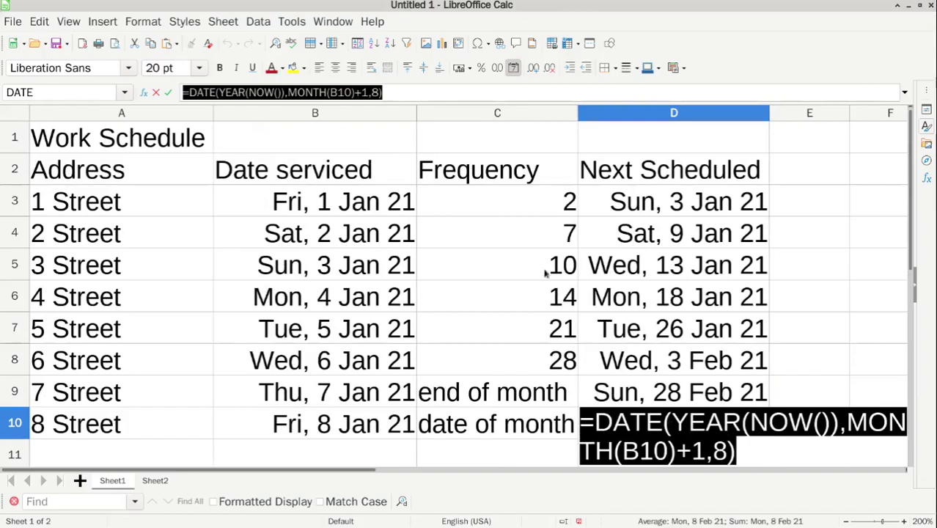
left_click(700, 431)
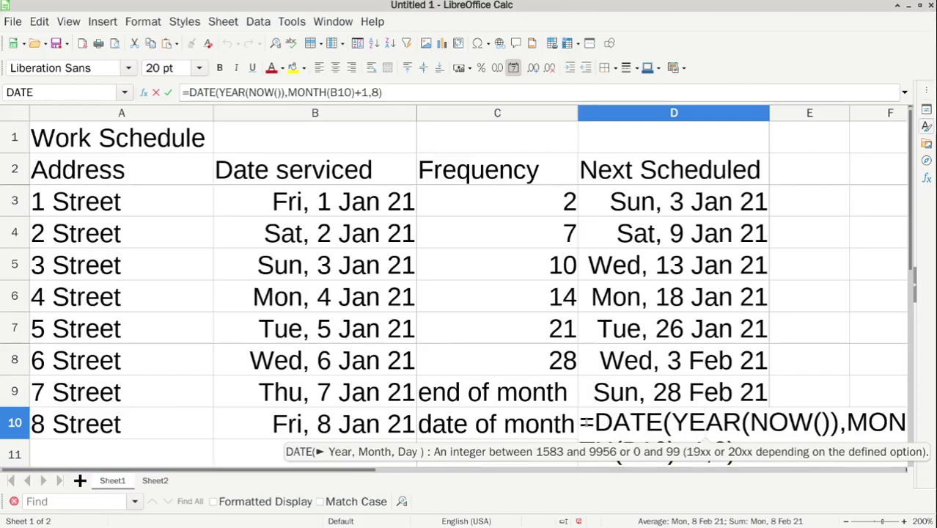
left_click_drag(581, 423, 934, 418)
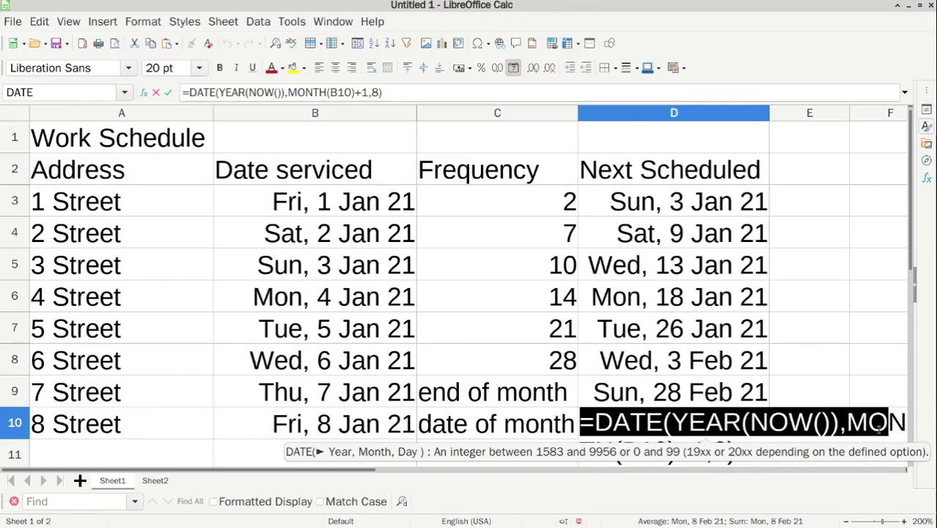
left_click_drag(879, 428, 629, 424)
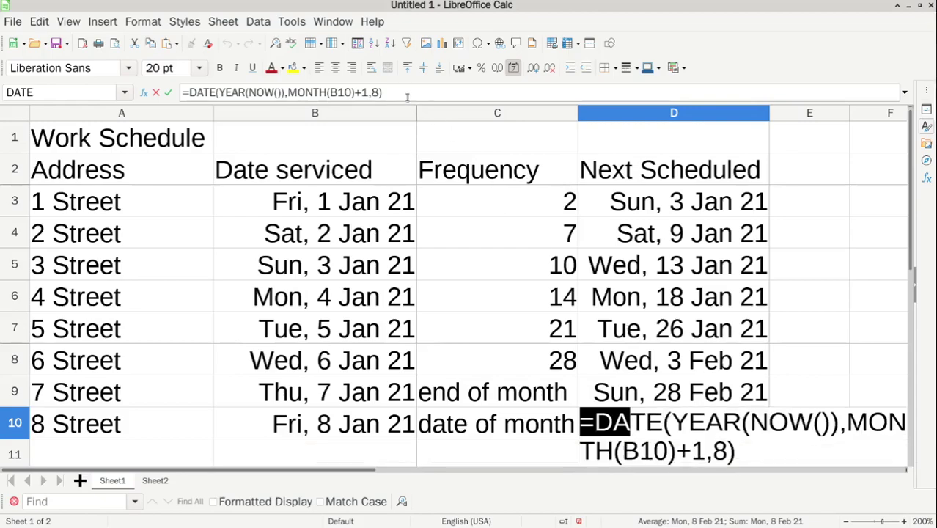
left_click(406, 96)
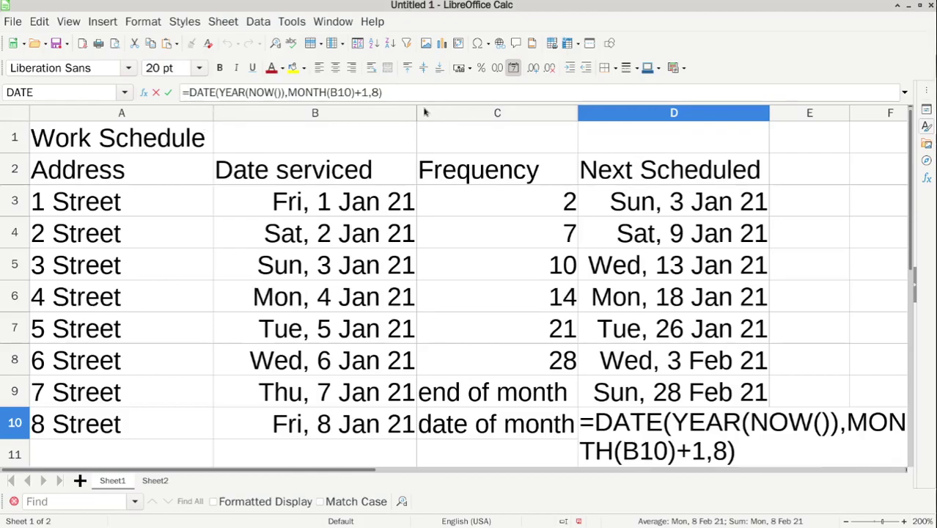
Step: Strip the stray sheet-reference characters so D10 holds =DATE(YEAR(NOW()),MONTH(B10)+1,8), showing Mon, 8 Feb 21
left_click(153, 482)
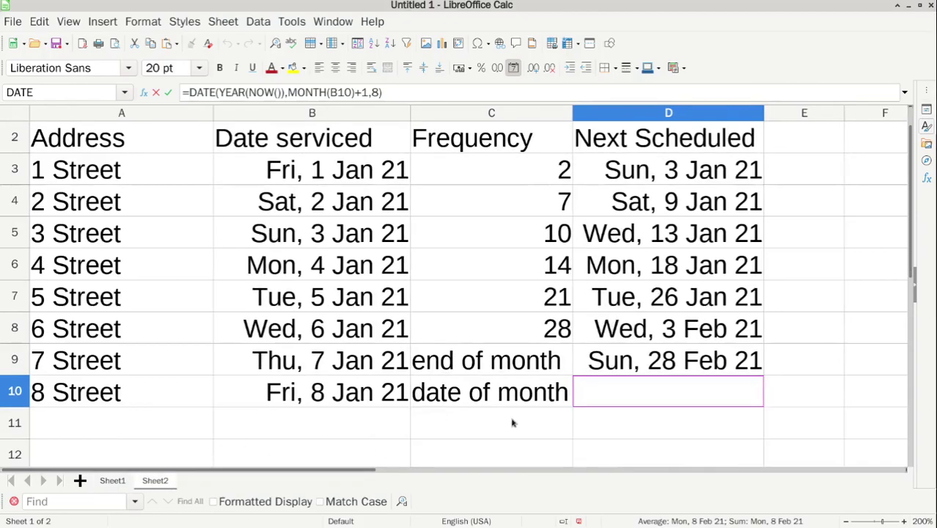
left_click(632, 387)
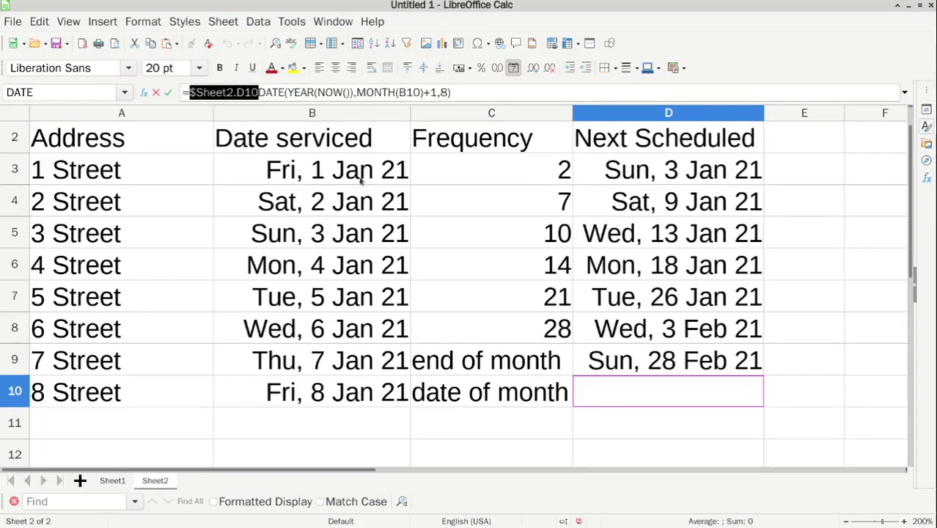
left_click(259, 94)
key("BackSpace")
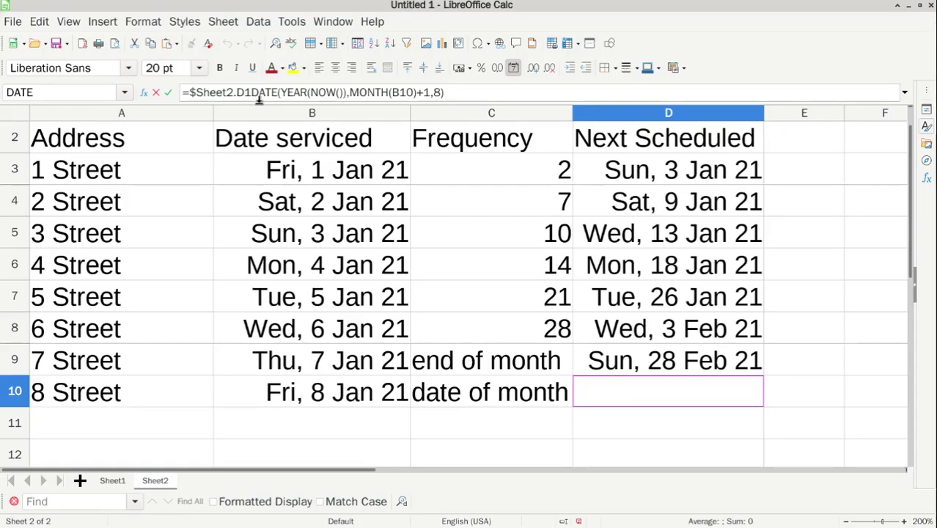
left_click(235, 93)
key("BackSpace")
key("BackSpace")
key("BackSpace")
key("BackSpace")
key("BackSpace")
key("BackSpace")
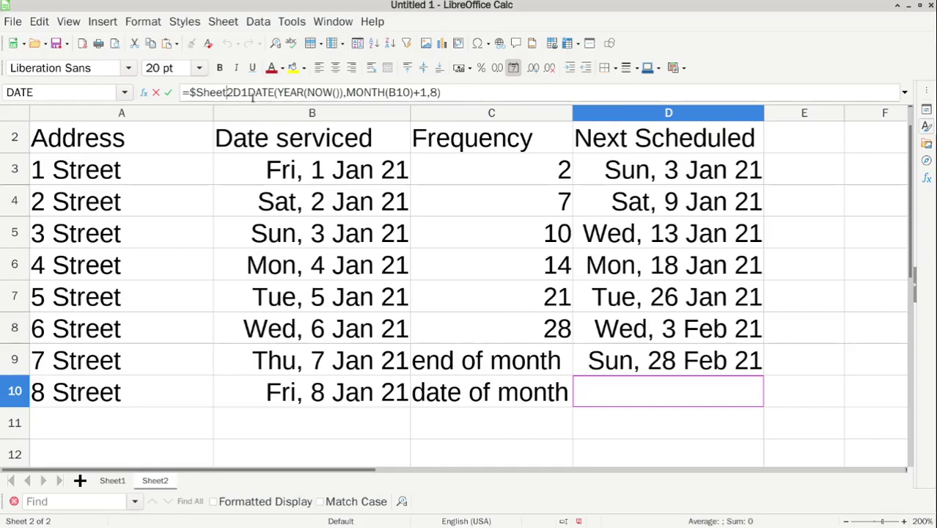
key("BackSpace")
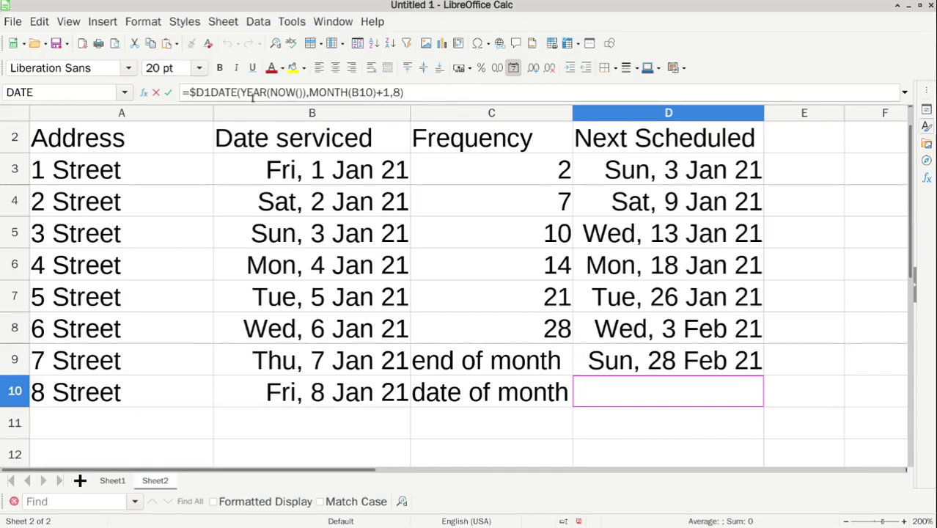
key("BackSpace")
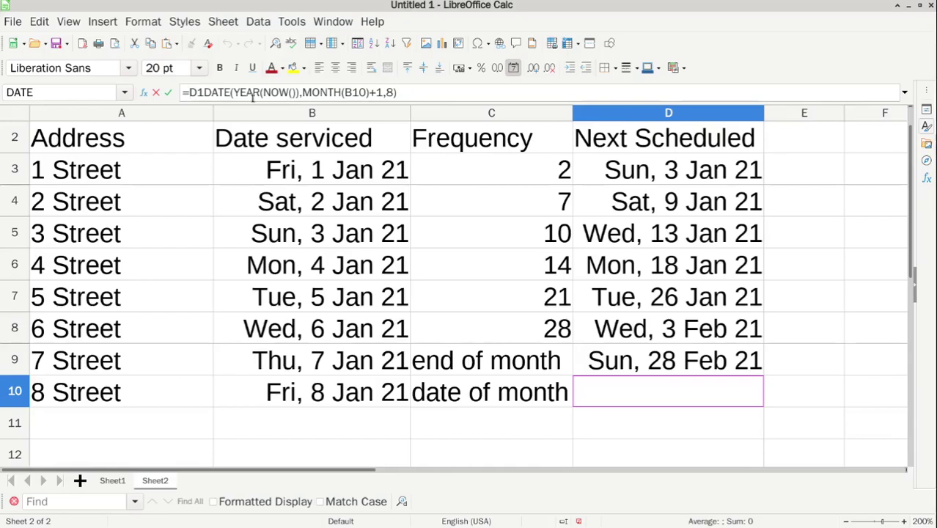
key("Delete")
key("Delete")
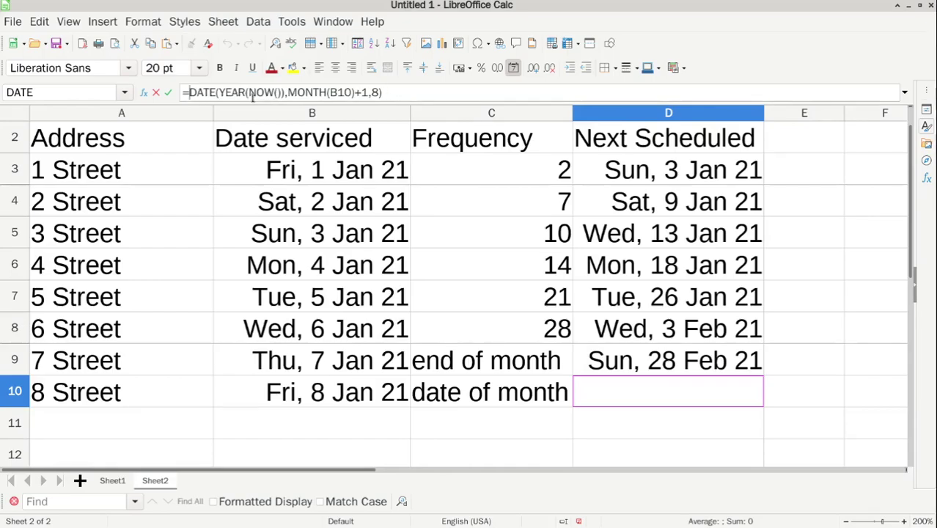
key("Return")
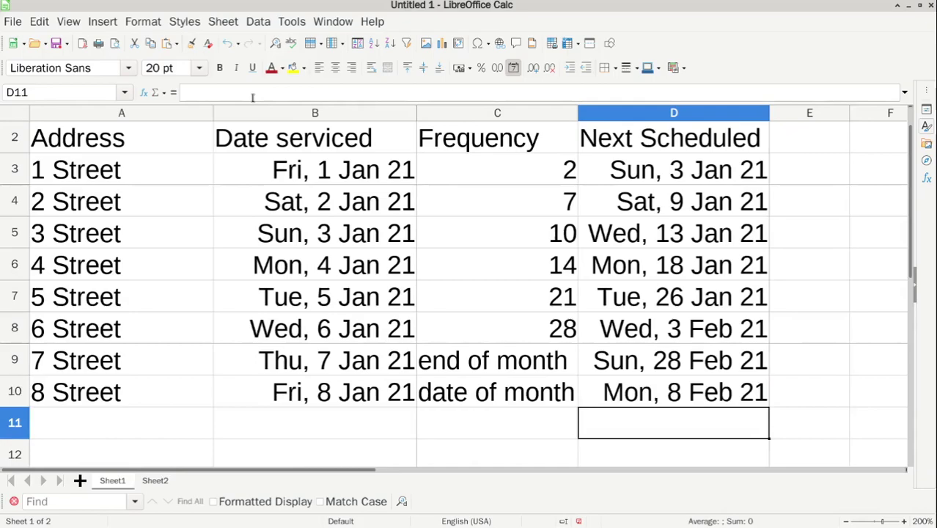
left_click(710, 399)
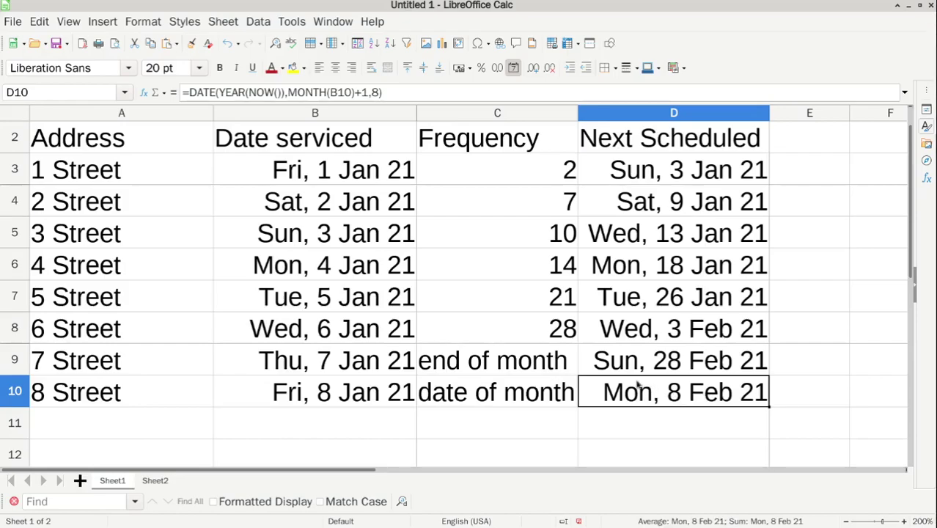
left_click(399, 93)
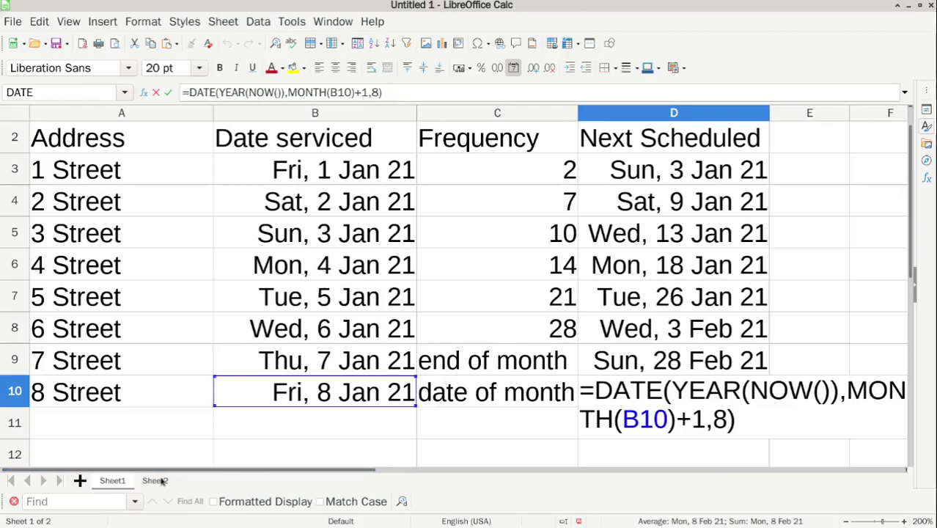
left_click(172, 443)
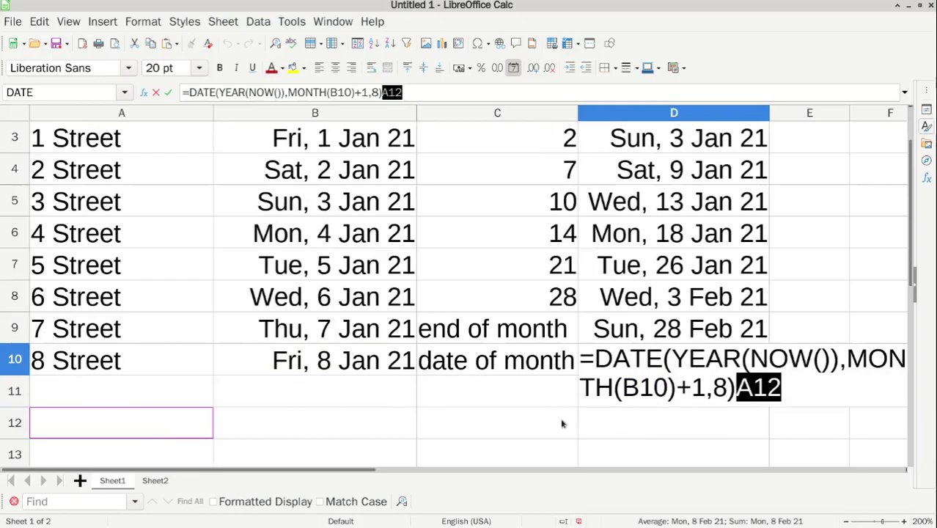
left_click(751, 387)
left_click_drag(735, 389, 820, 400)
key("BackSpace")
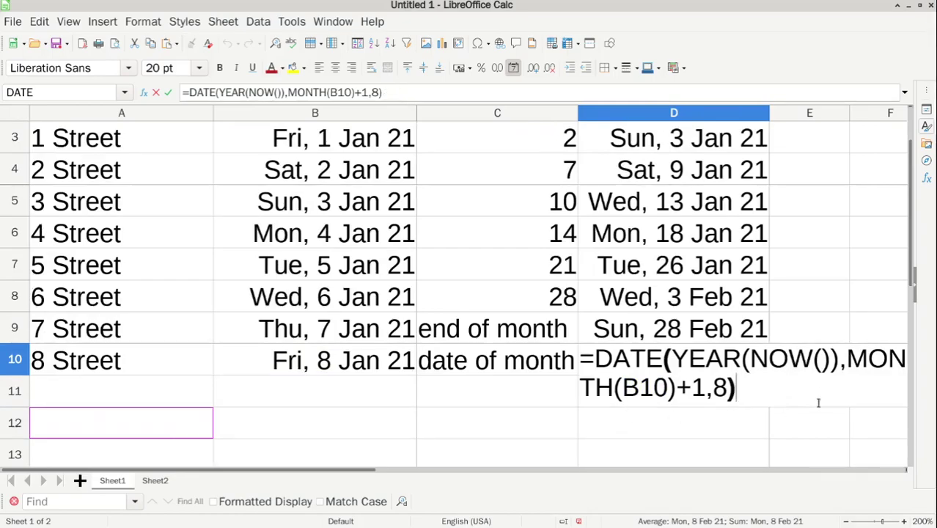
key("Return")
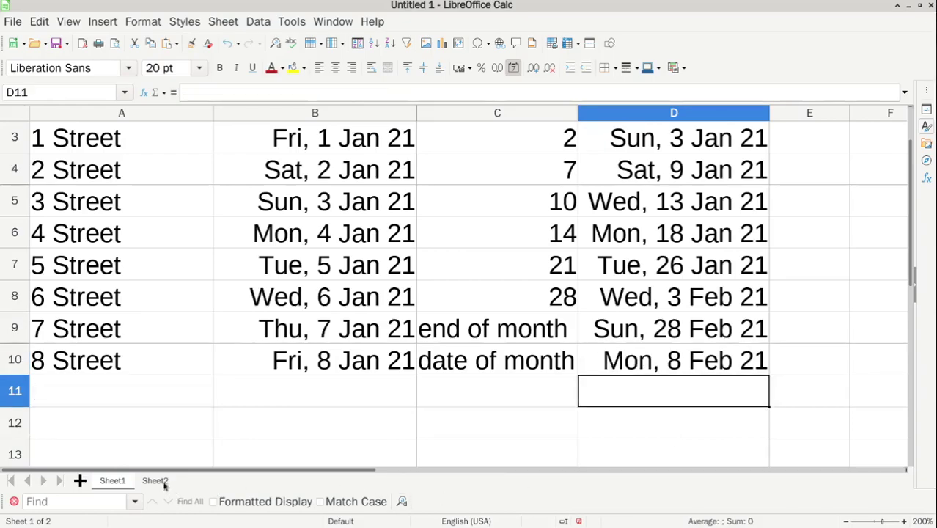
key("ctrl+z")
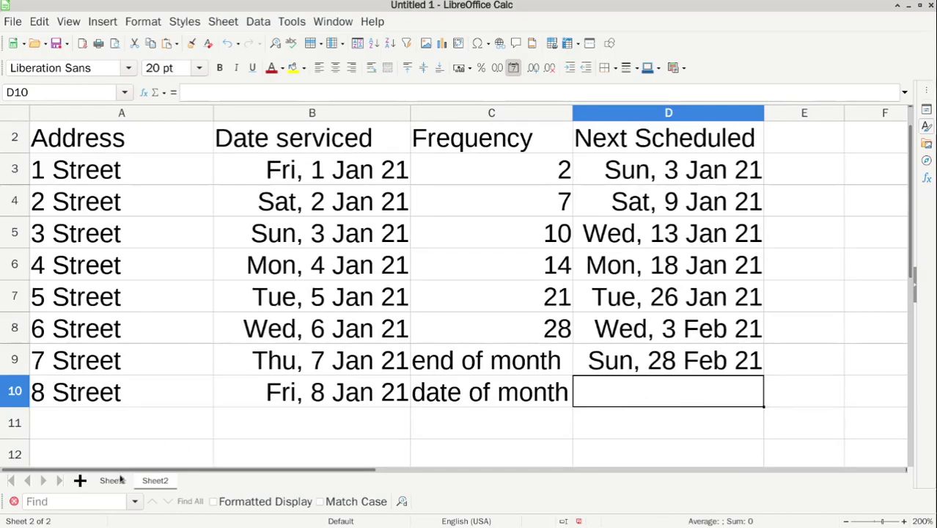
key("ctrl+y")
left_click(663, 365)
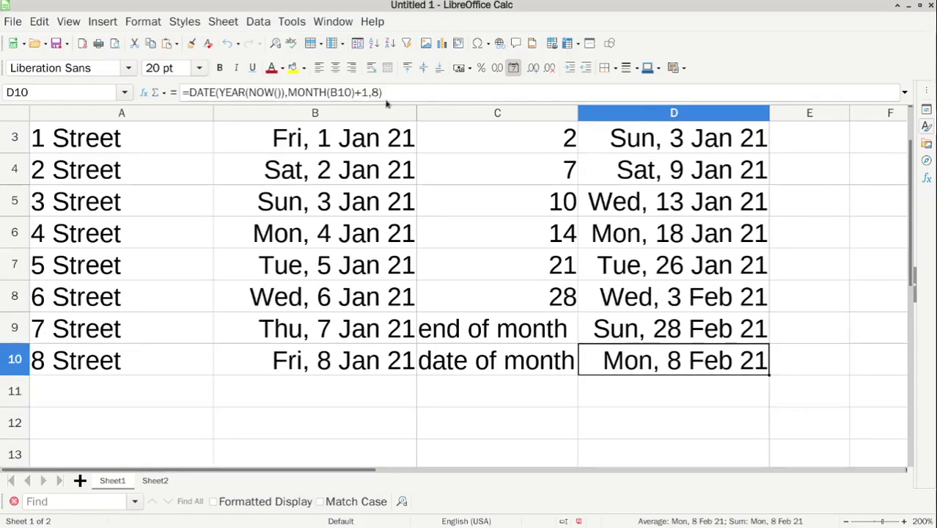
Step: Enter =date(year(now()),month(B10)+6) into Sheet2's D10, which shows Err:511
left_click(155, 481)
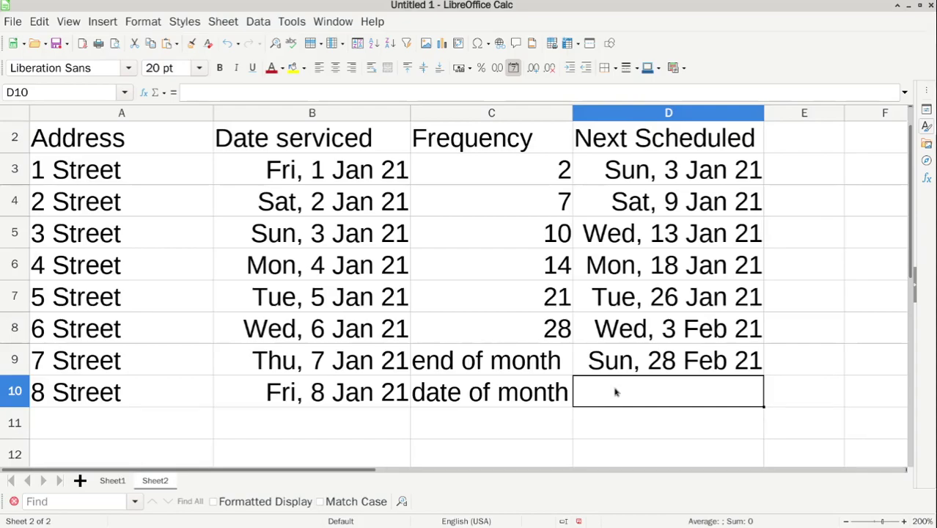
type("=")
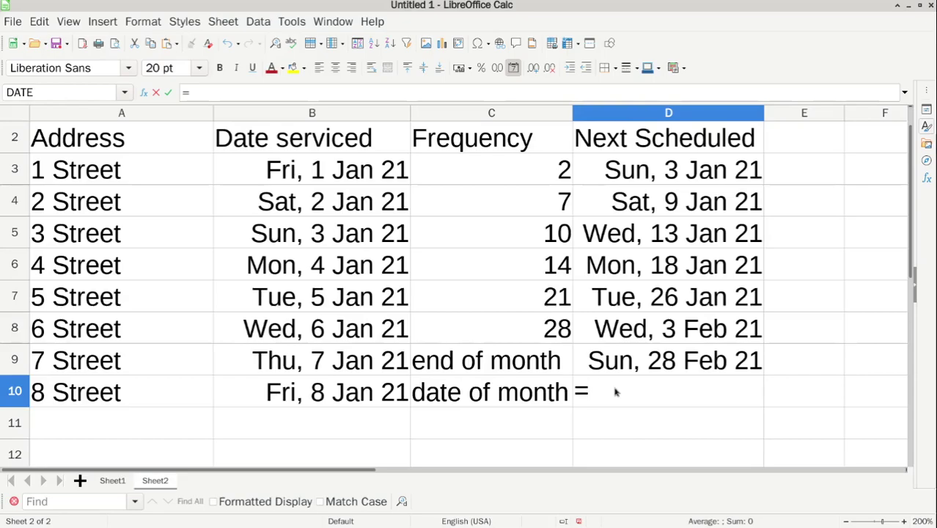
type("dat")
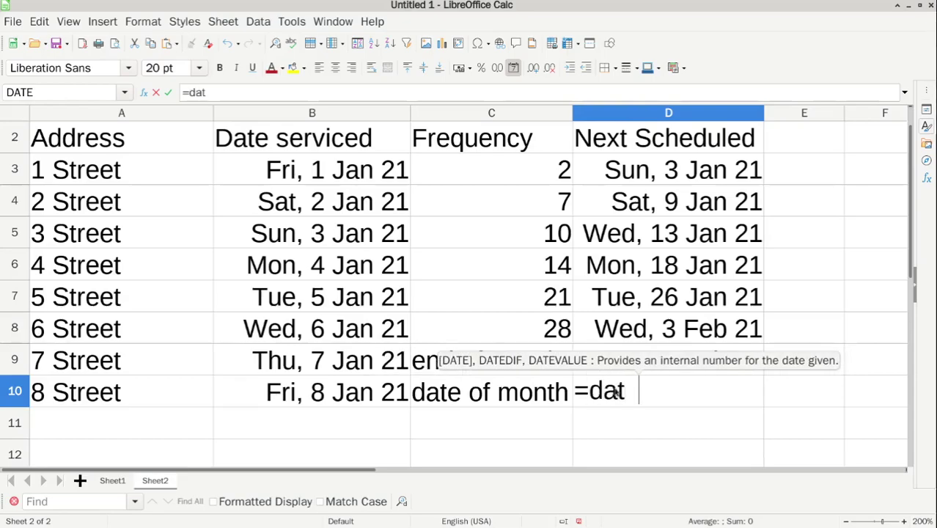
type("e(")
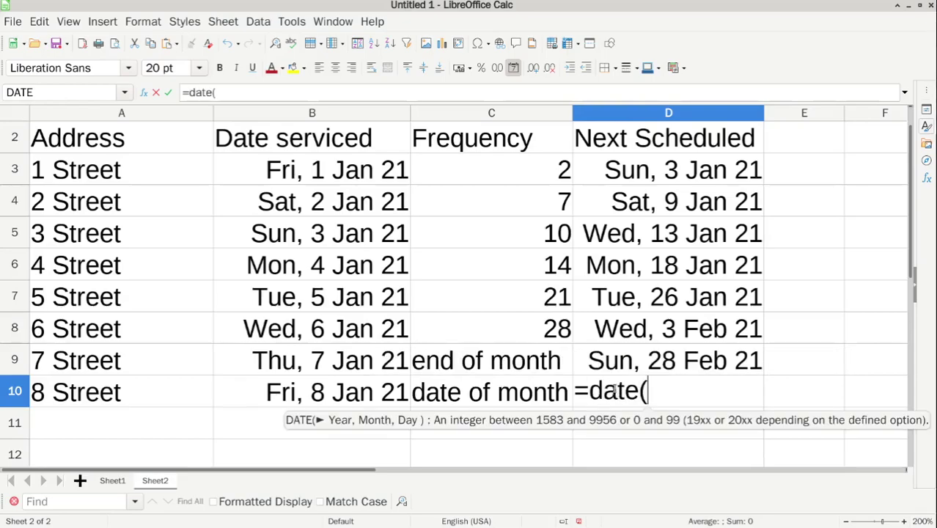
type("yea")
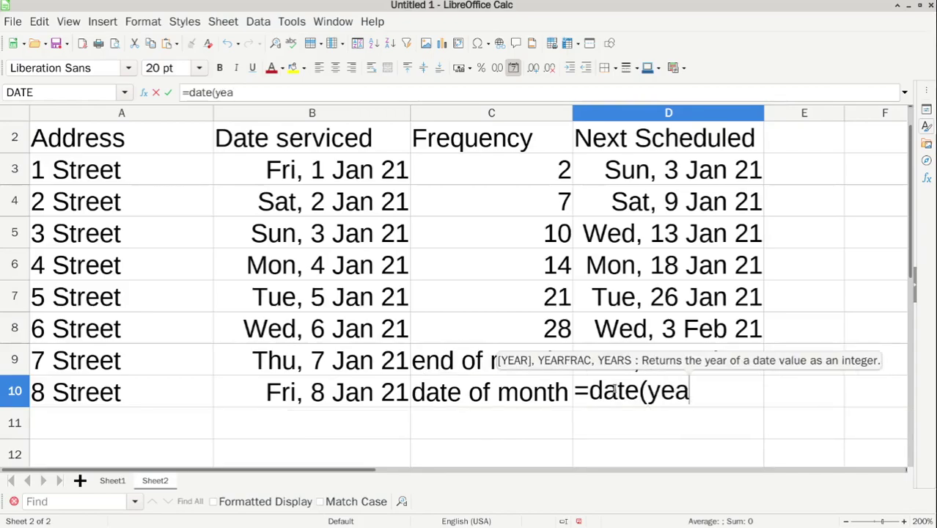
type("r(now")
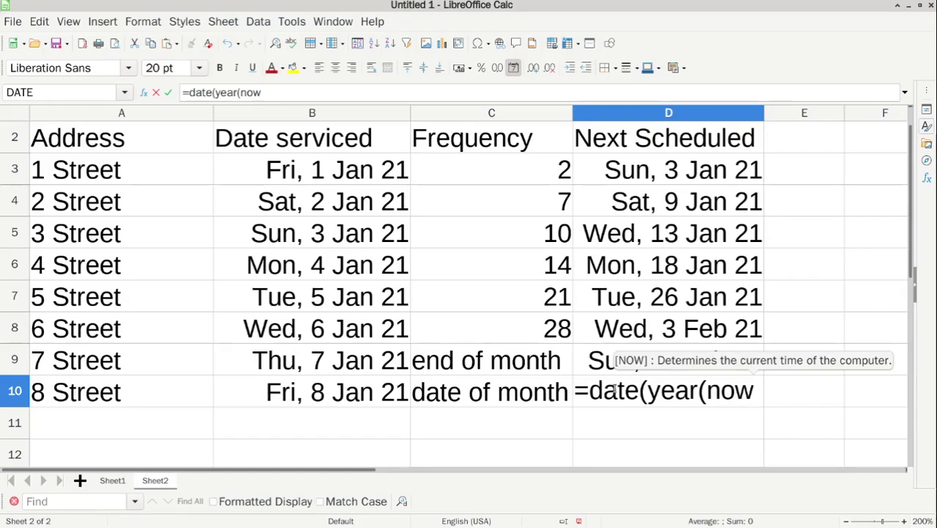
type("()")
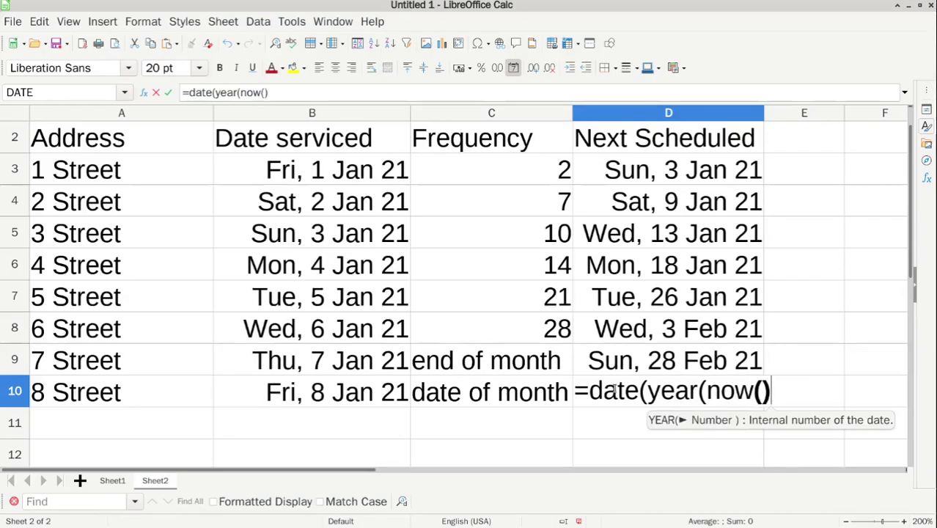
type("),")
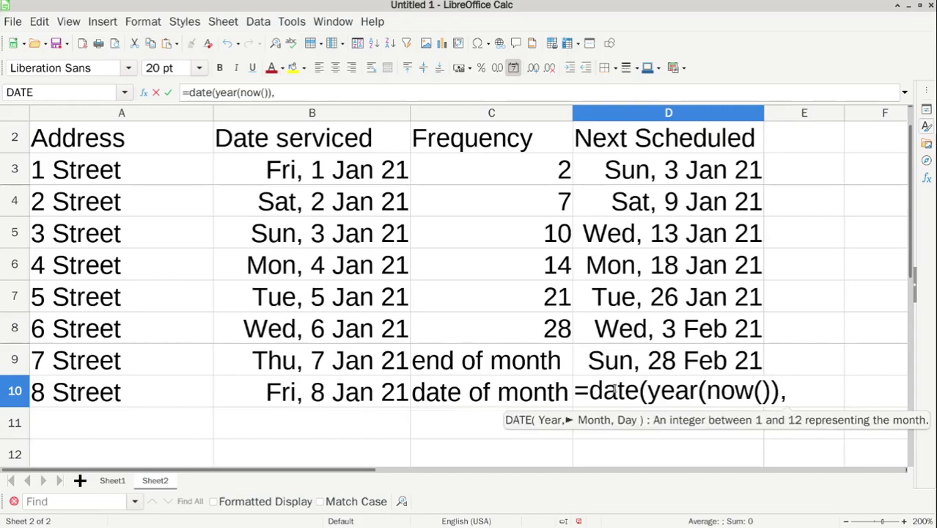
type("month")
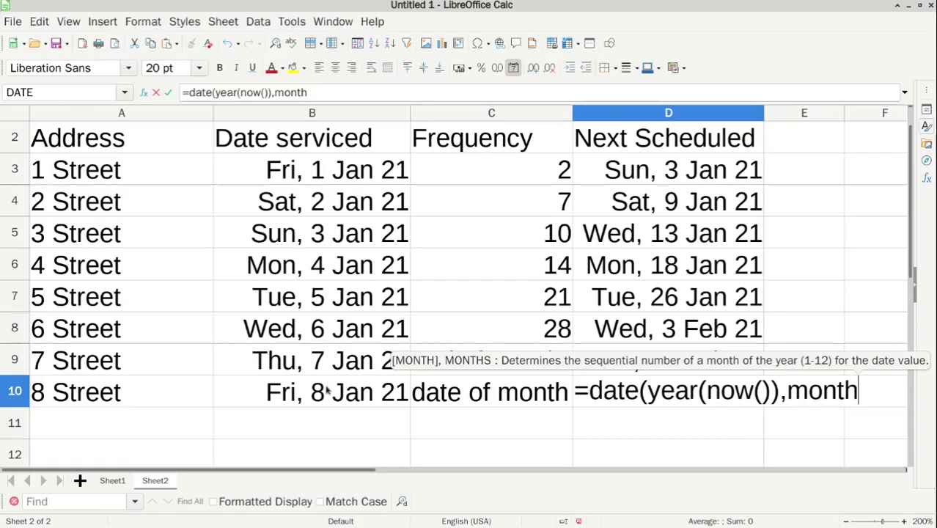
type("(")
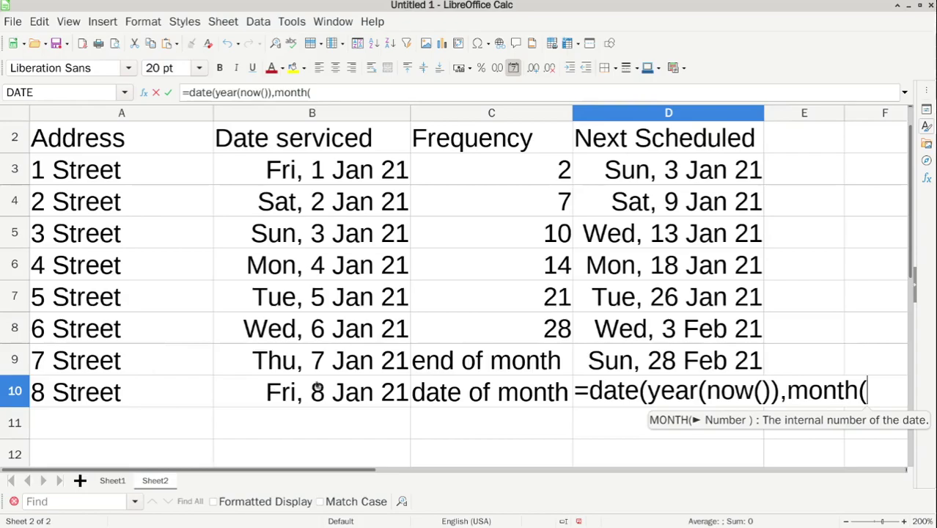
left_click(301, 396)
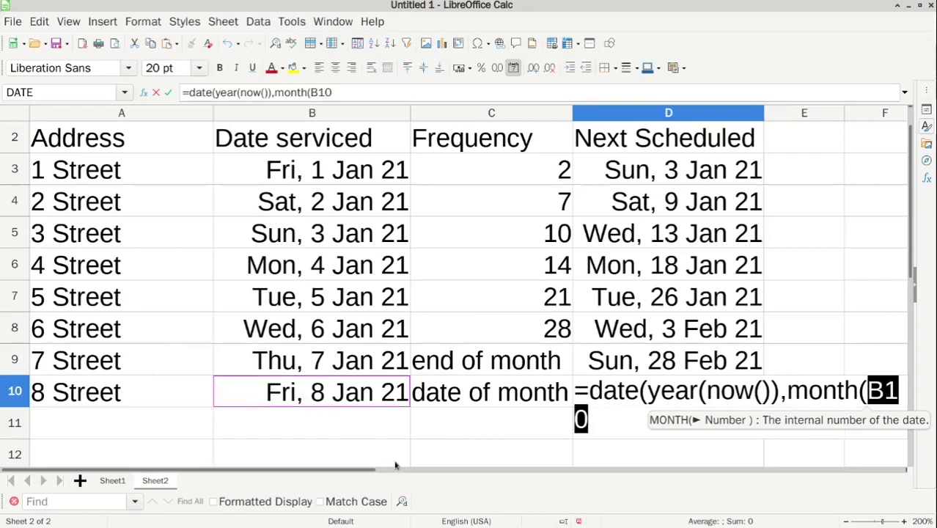
type(")")
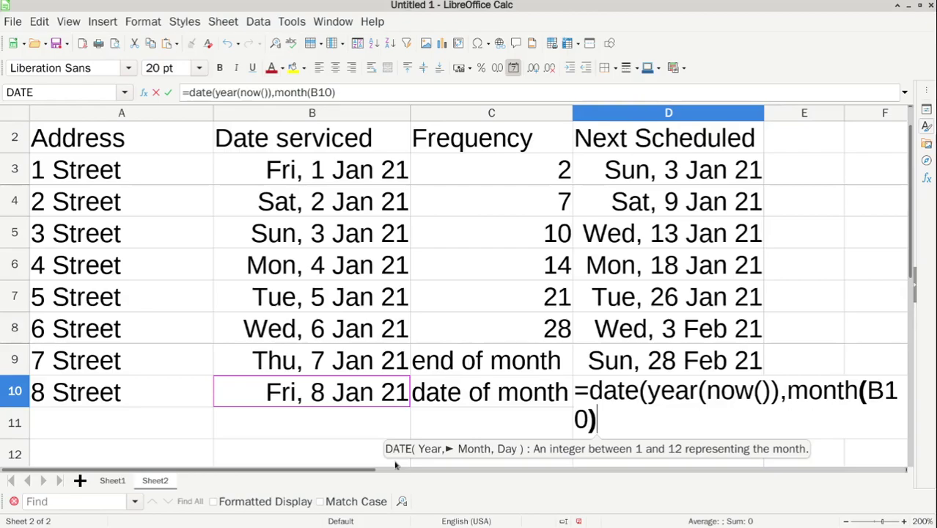
type("+")
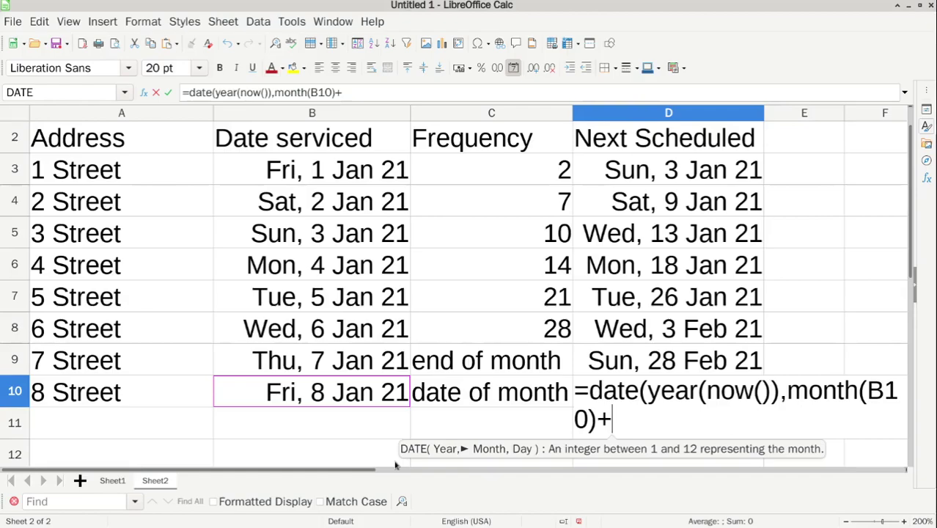
type("6")
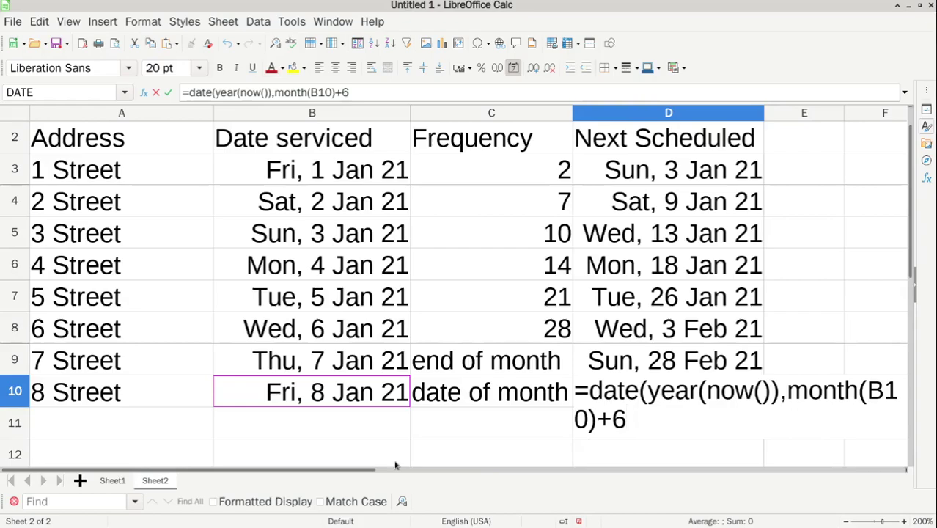
type(")")
key("Return")
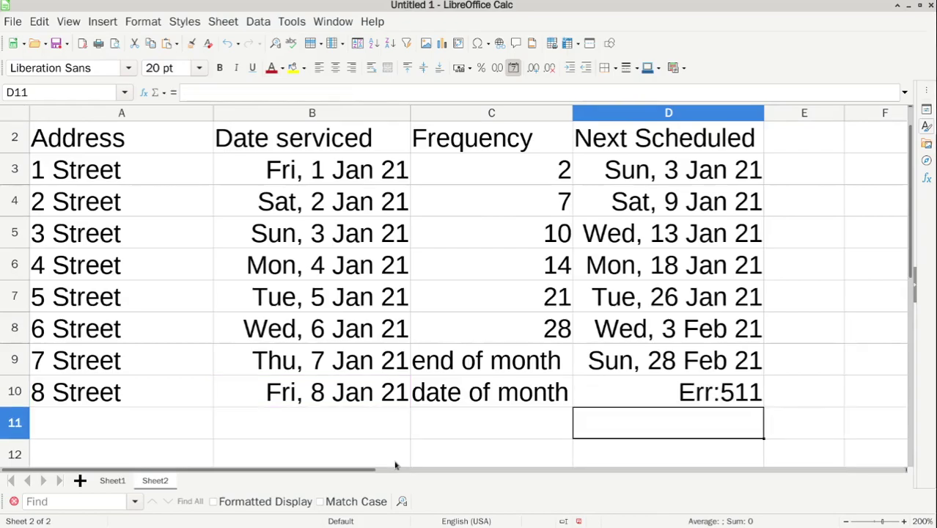
Step: Fix Sheet2's D10 formula to =DATE(YEAR(NOW()),MONTH(B10)+1,5), after comparing with Sheet1
left_click(113, 481)
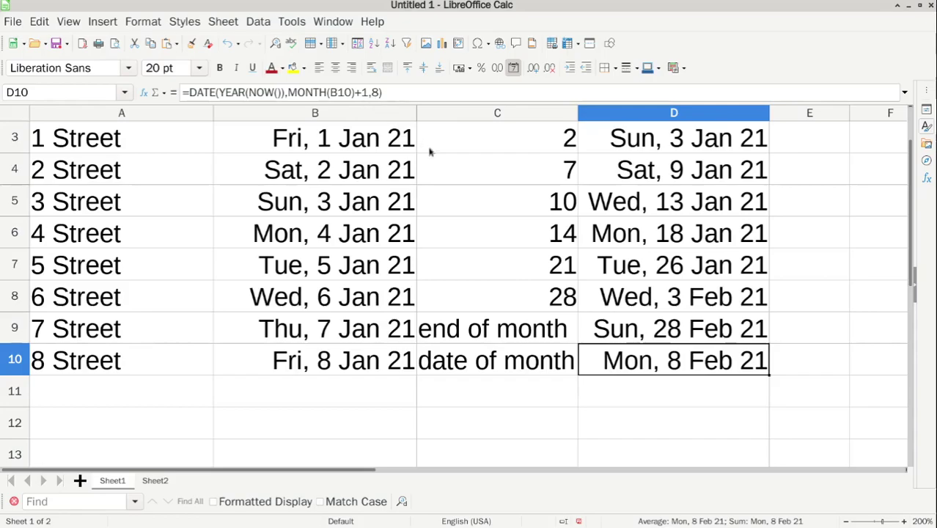
left_click(168, 483)
left_click(664, 395)
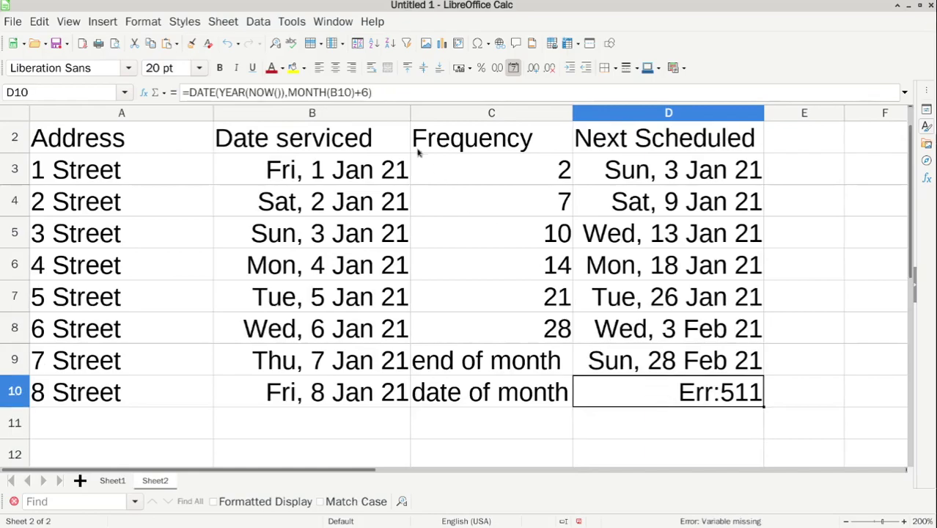
left_click(359, 94)
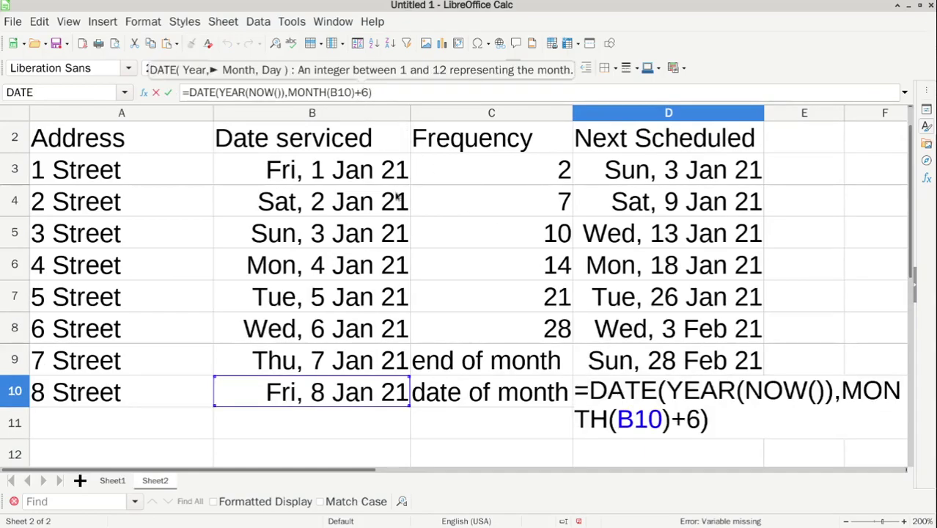
key("Delete")
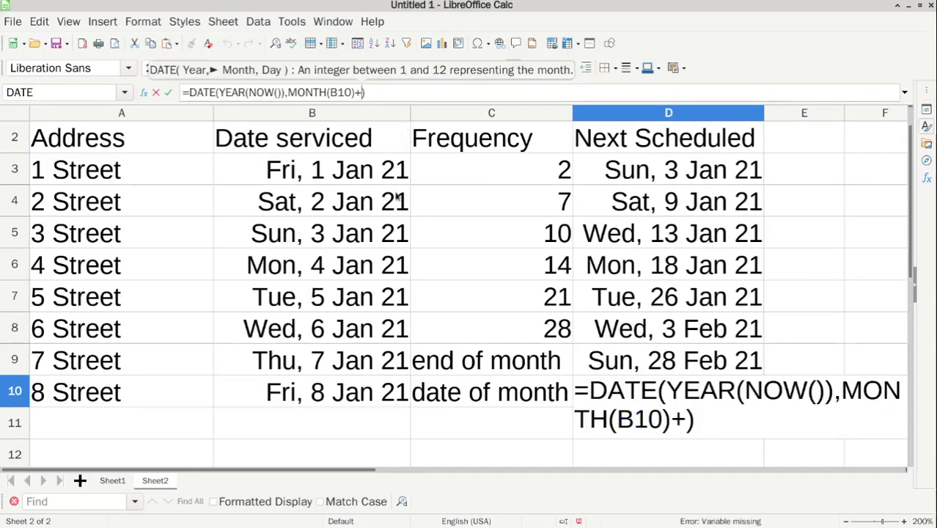
type("1")
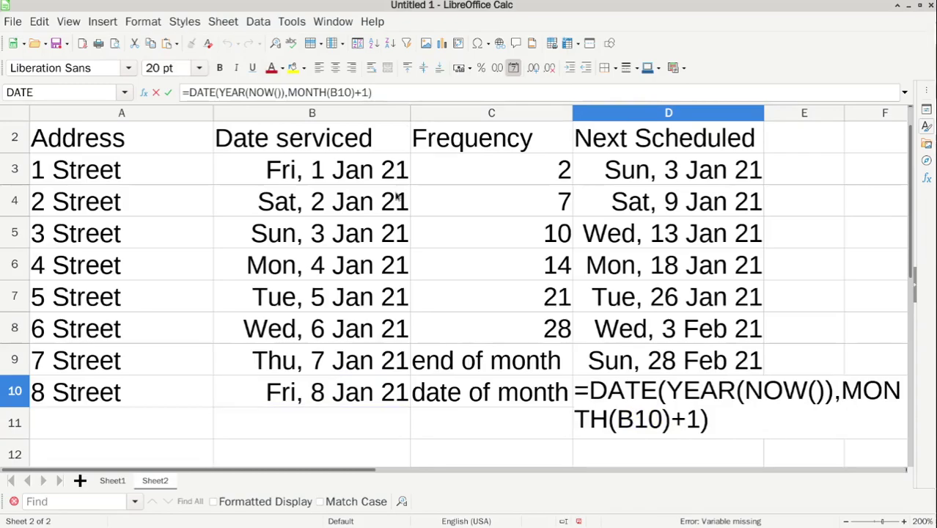
type(",")
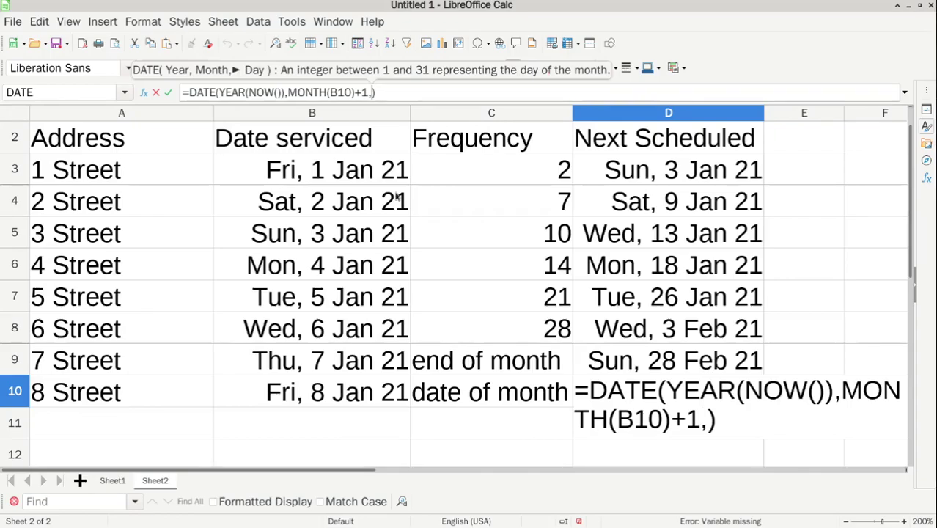
type("5")
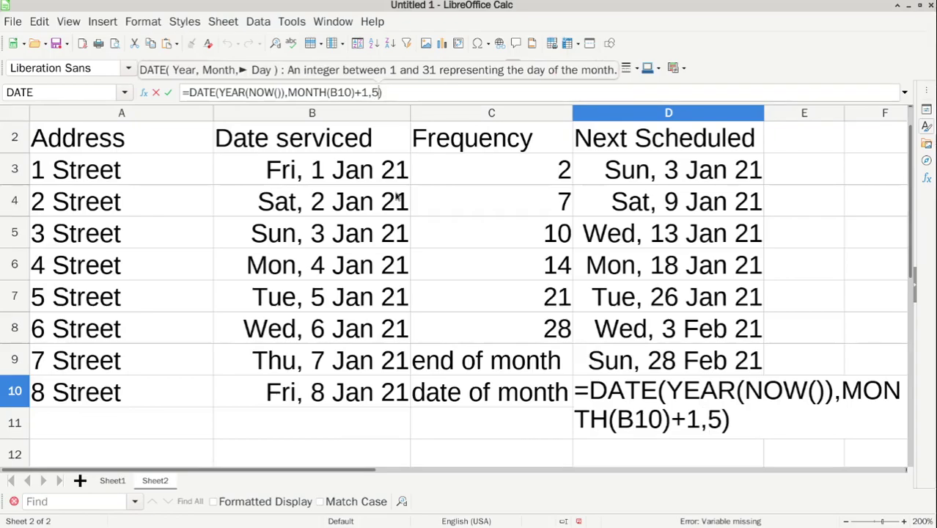
key("Return")
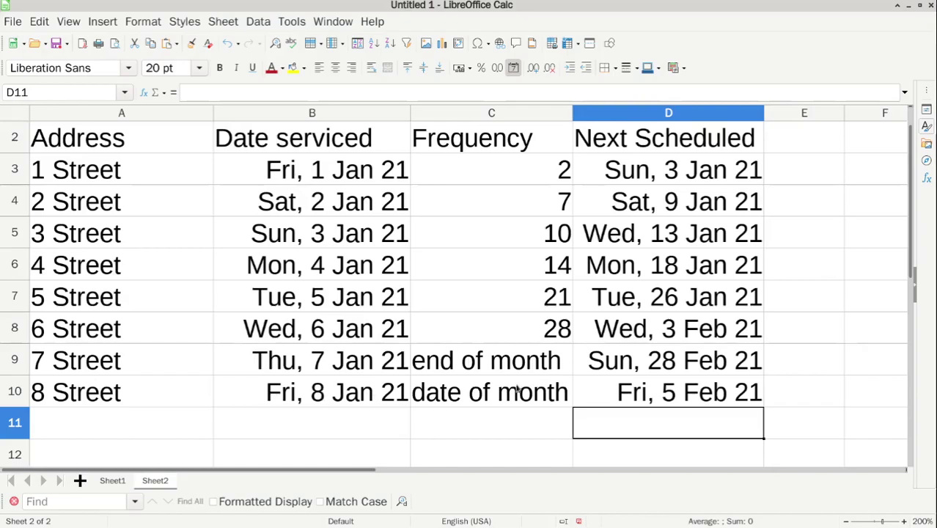
Step: Change the day in D10's formula from 5 to 7, giving Sun, 7 Feb 21
left_click(689, 394)
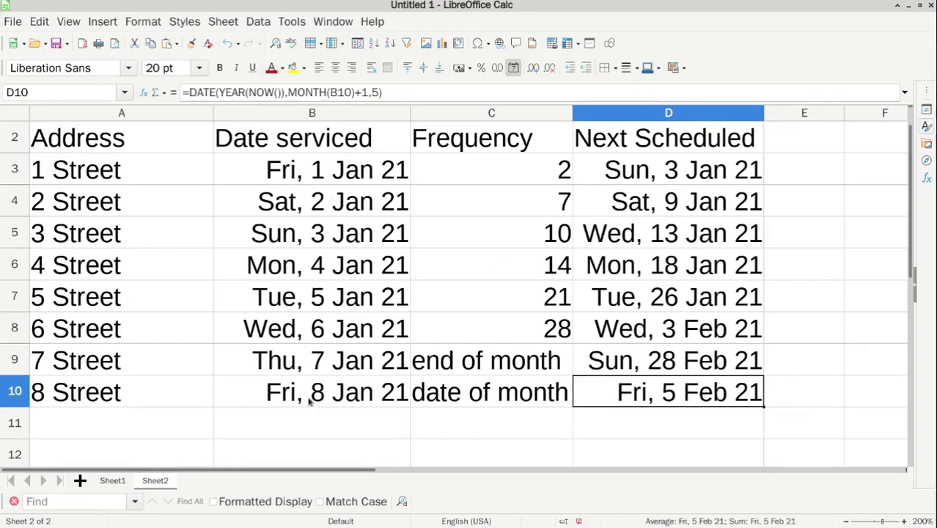
left_click(375, 94)
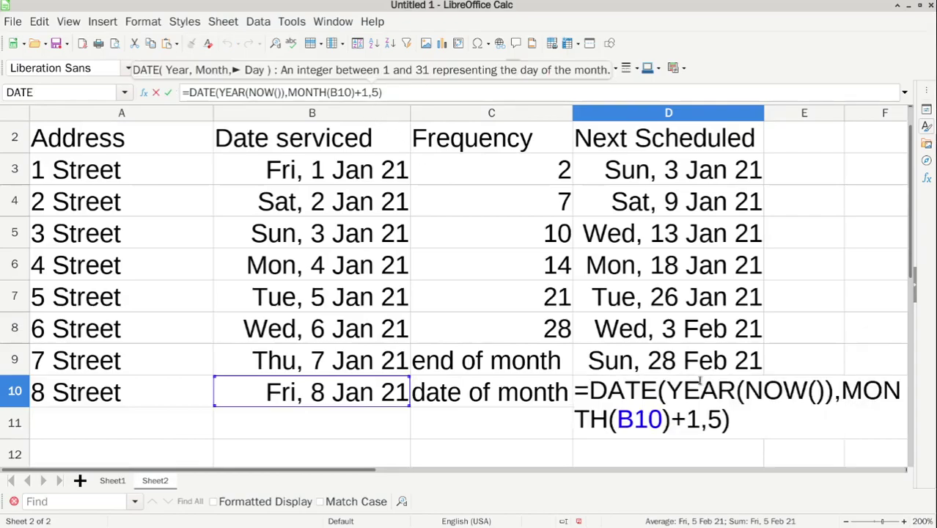
left_click(712, 420)
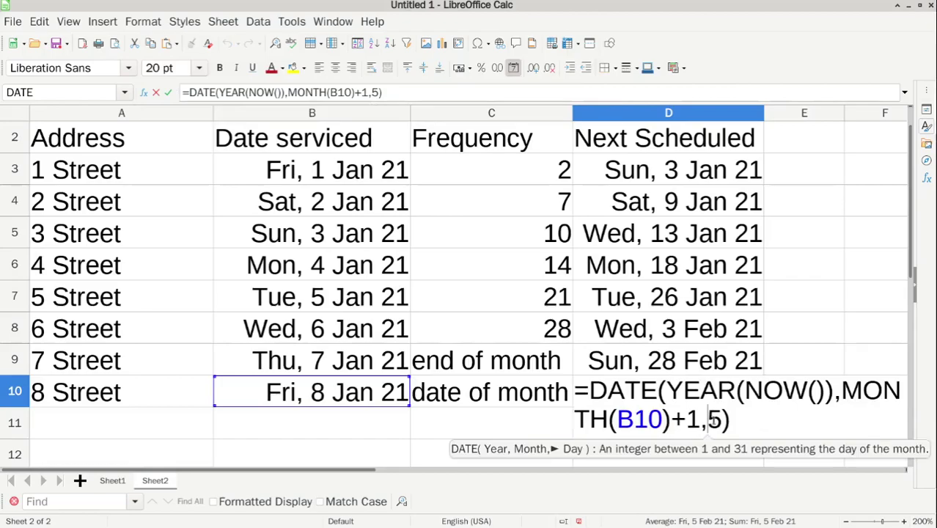
double_click(714, 420)
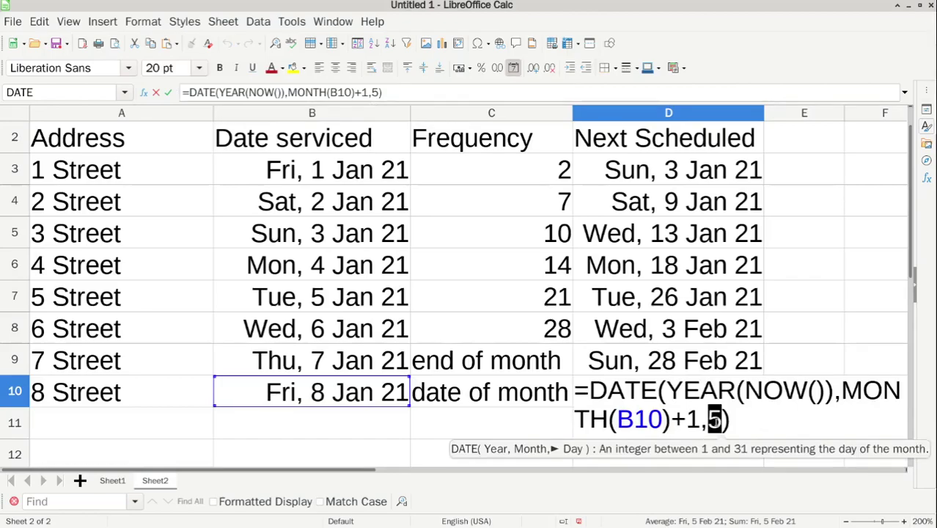
type("7")
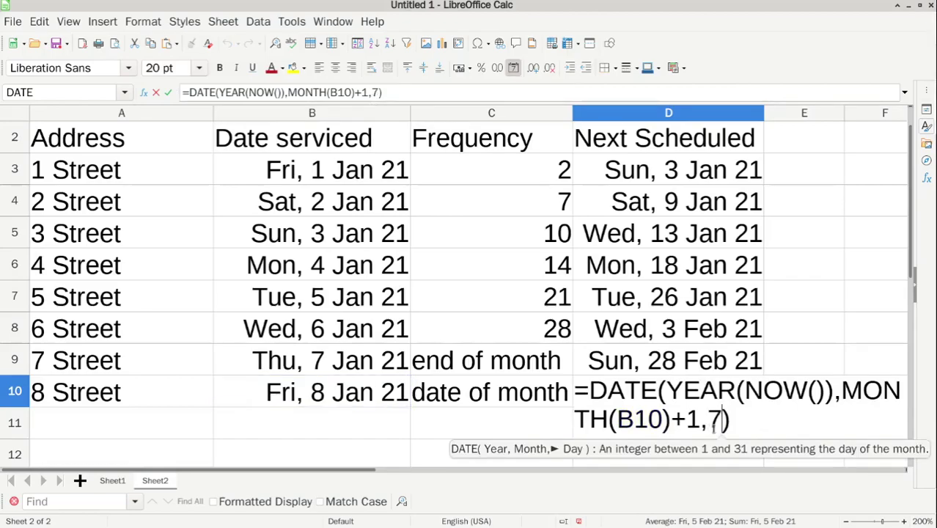
key("Return")
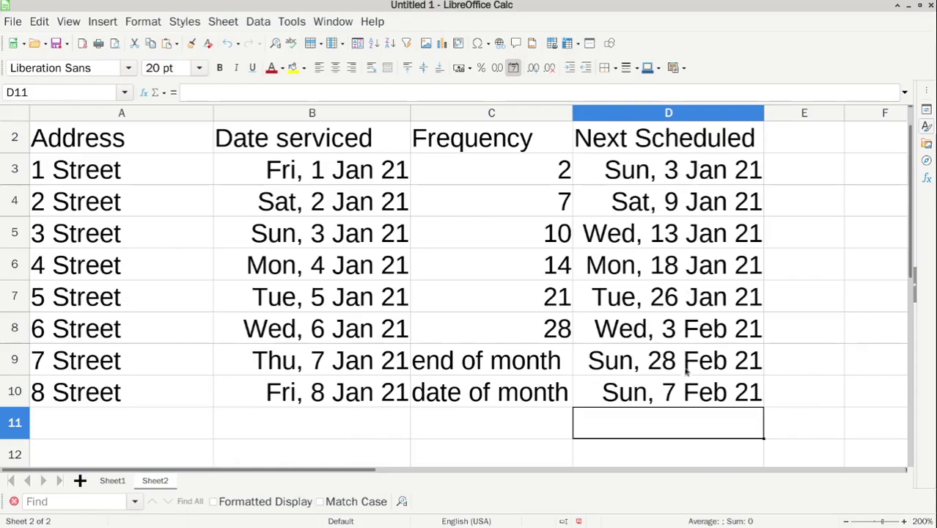
Step: Enter service dates 3/1/21, 9/1/21 and 13/1 into B3, B4 and B5
left_click(328, 173)
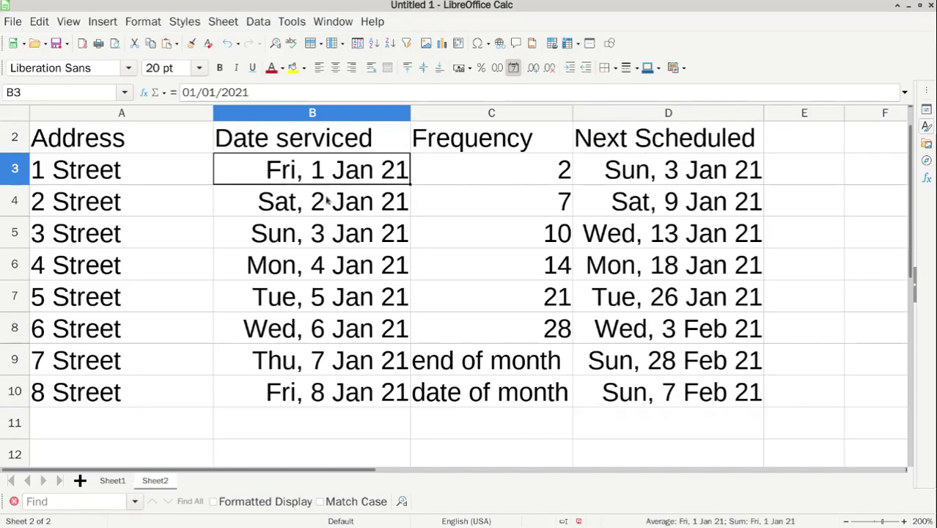
type("3")
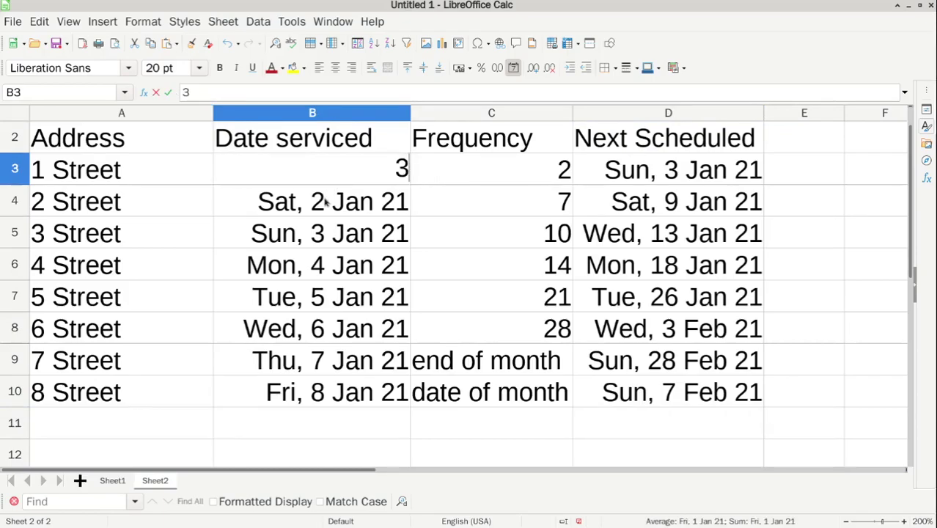
type("/1/")
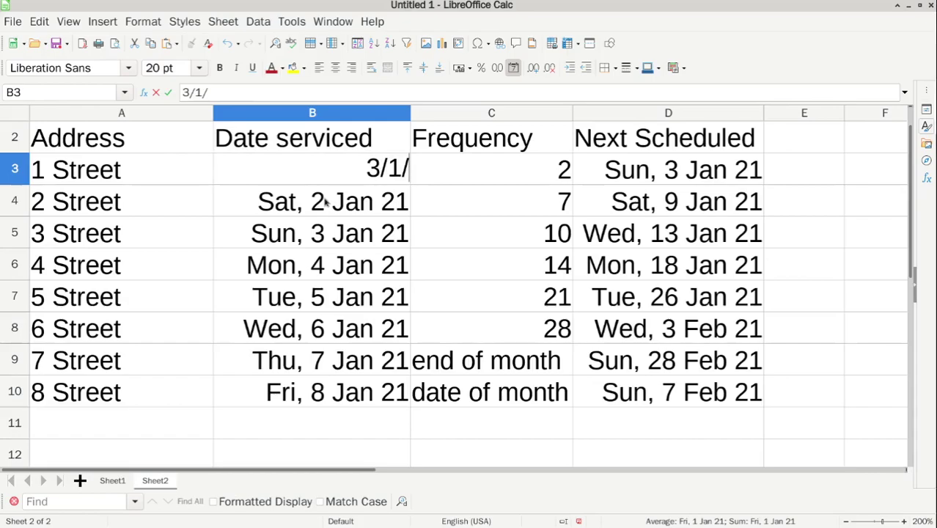
type("21")
key("Return")
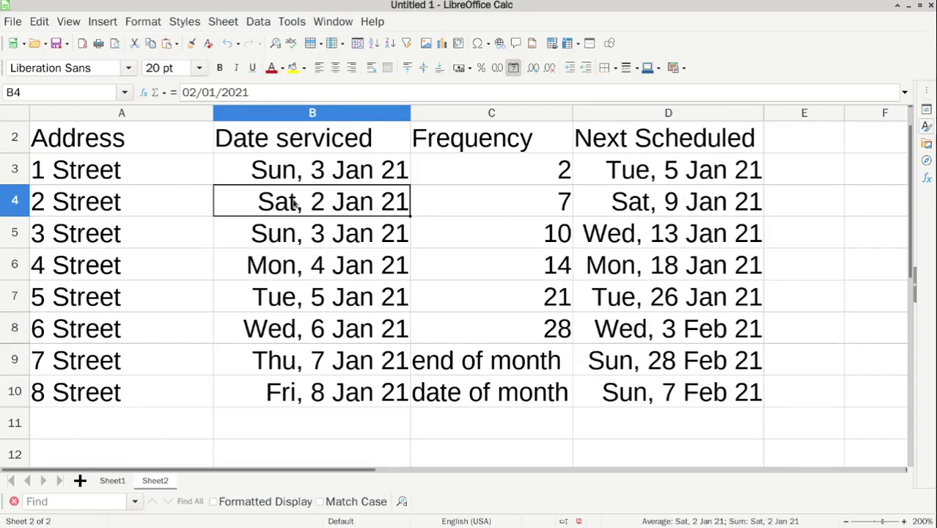
type("9/")
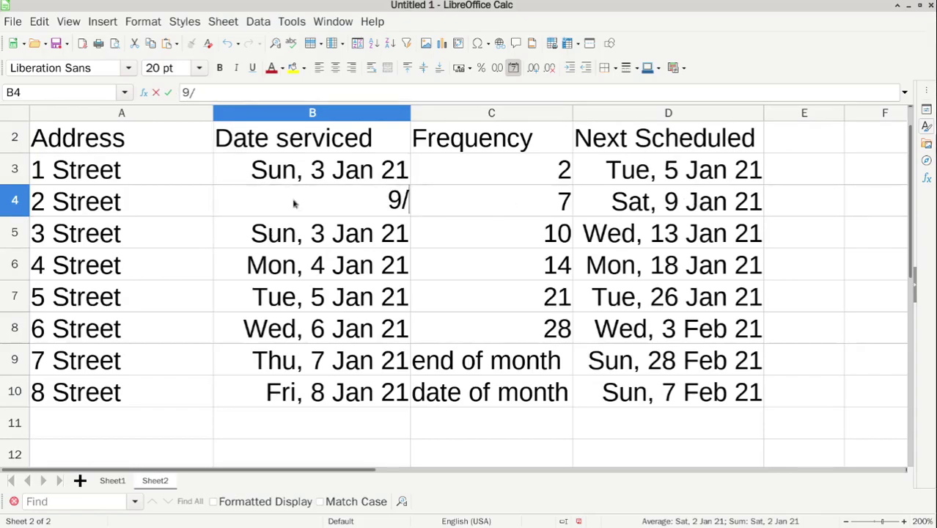
type("1/21")
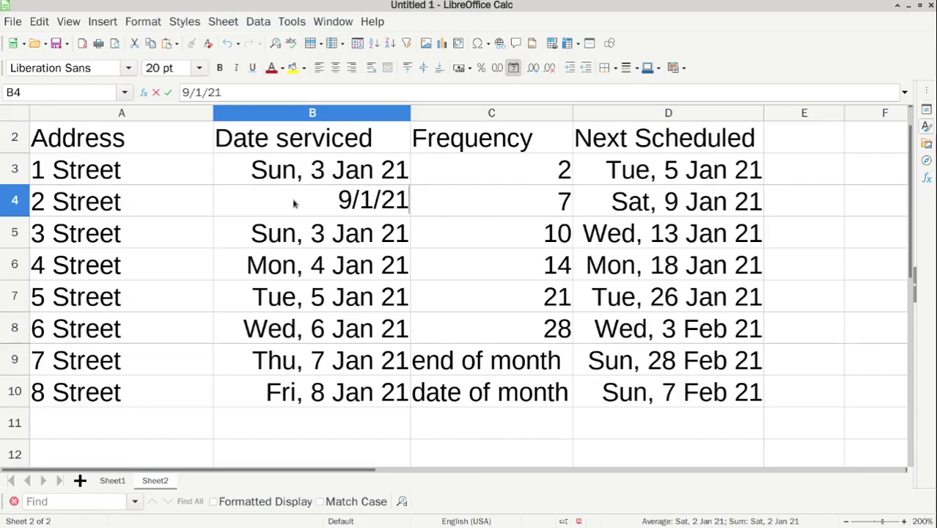
key("Return")
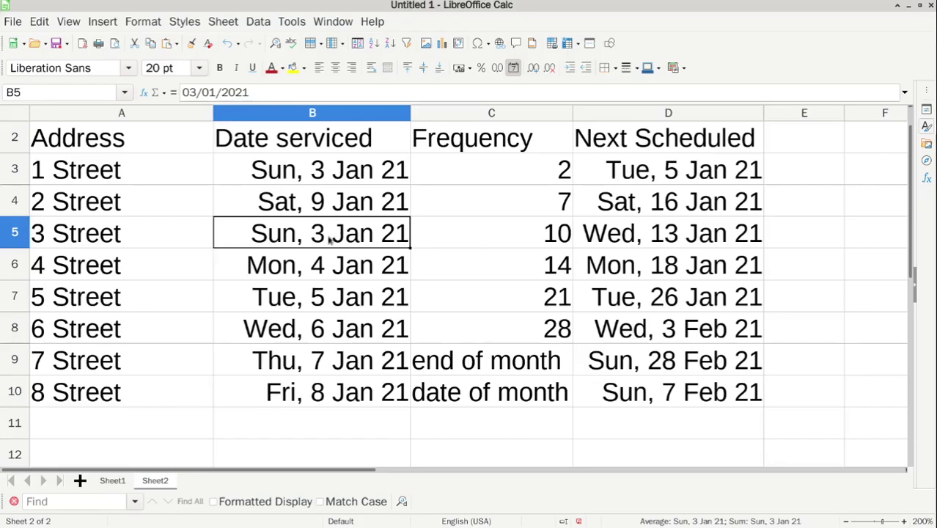
type("13")
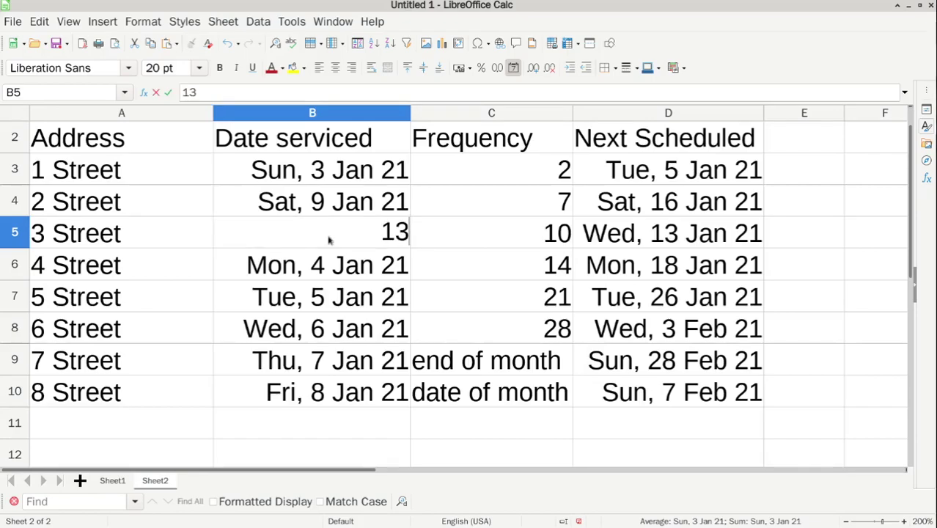
type("/1")
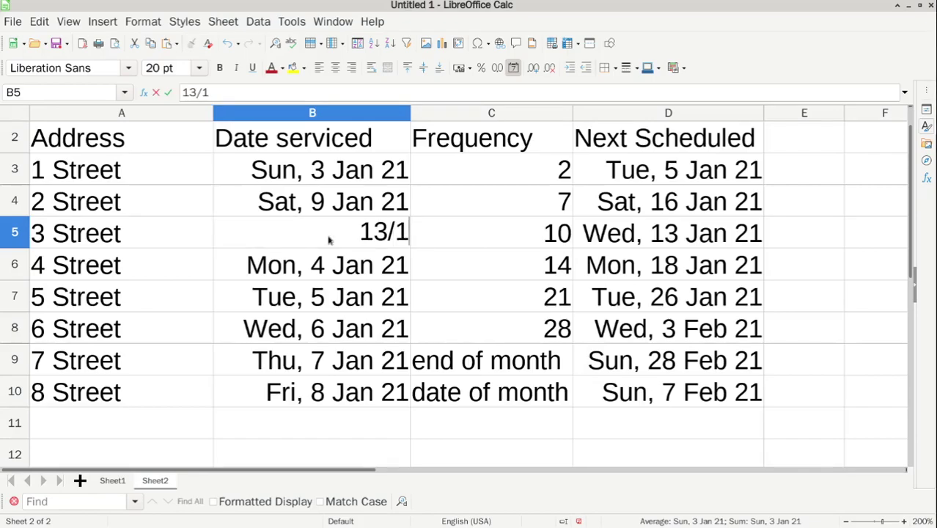
key("Return")
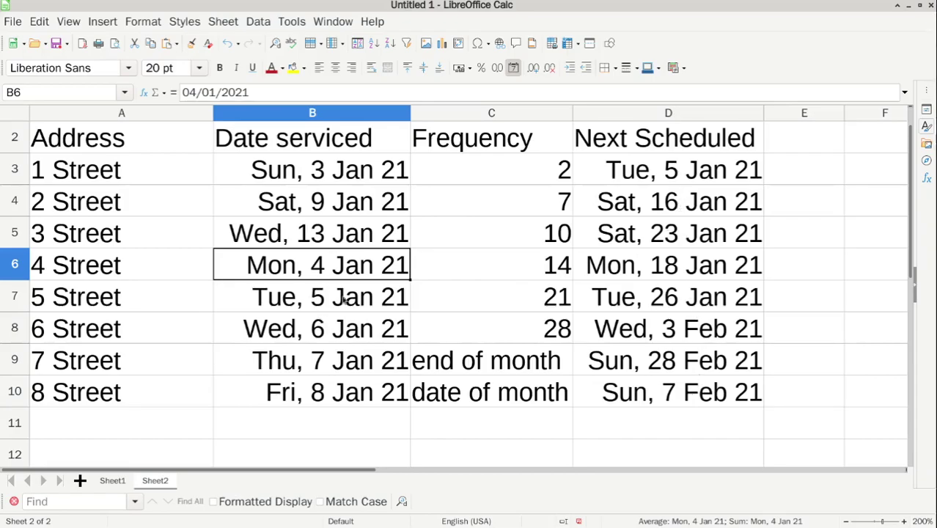
Step: Enter service dates 28/2 for 7 Street (B9) and 7/2 for 8 Street (B10)
left_click(315, 331)
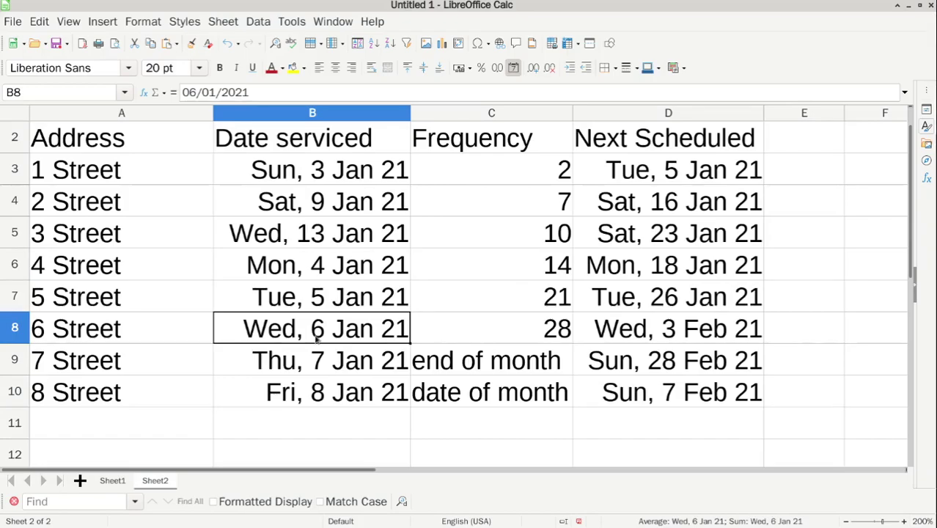
left_click(310, 365)
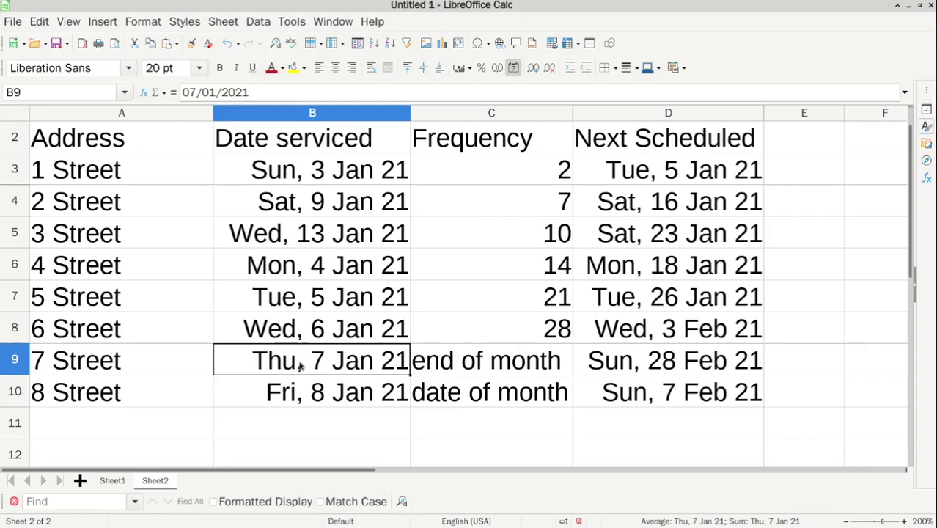
type("28/2")
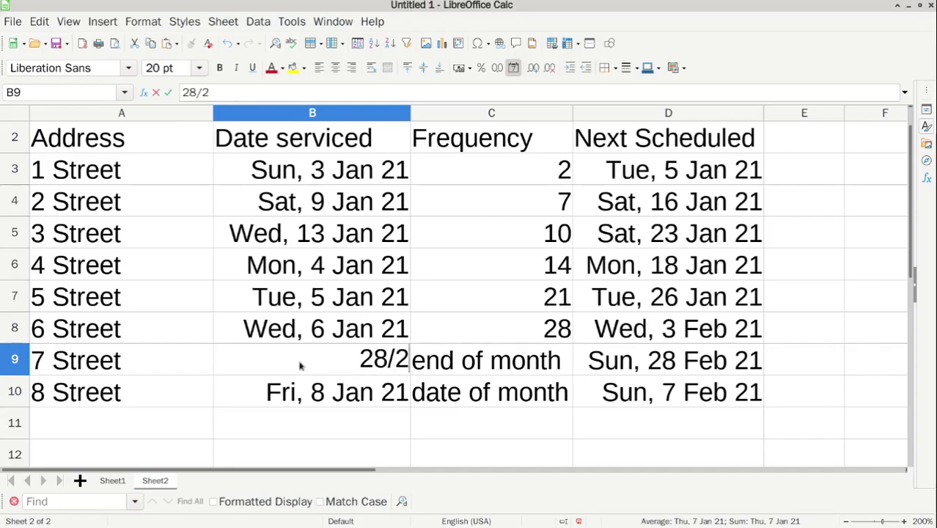
key("Return")
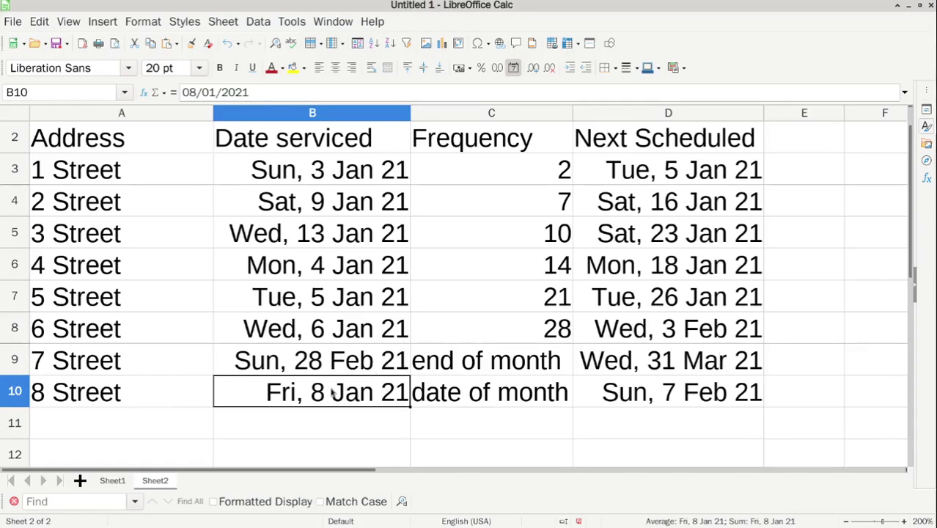
type("7/")
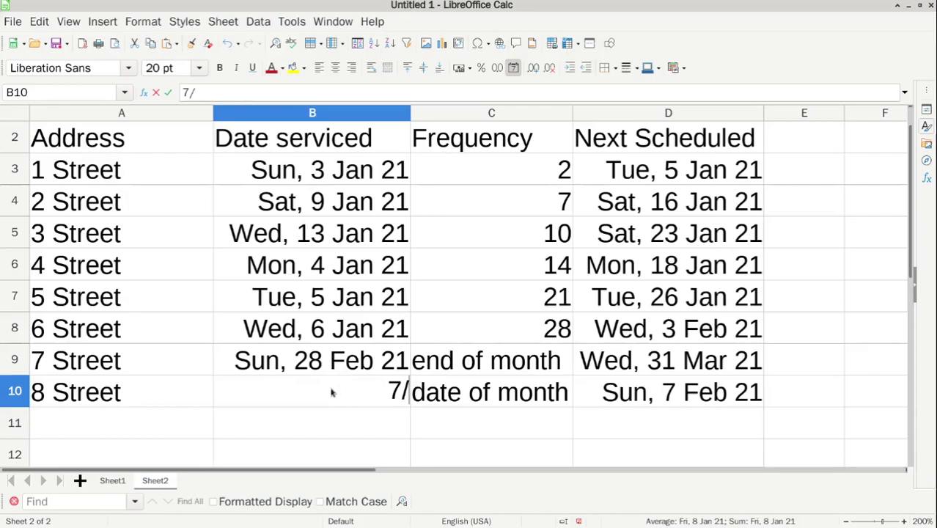
type("2")
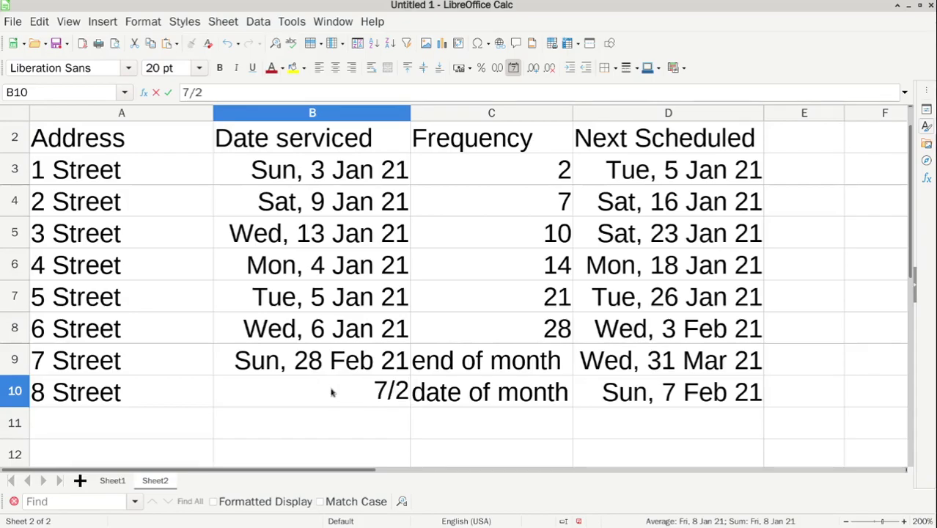
key("Return")
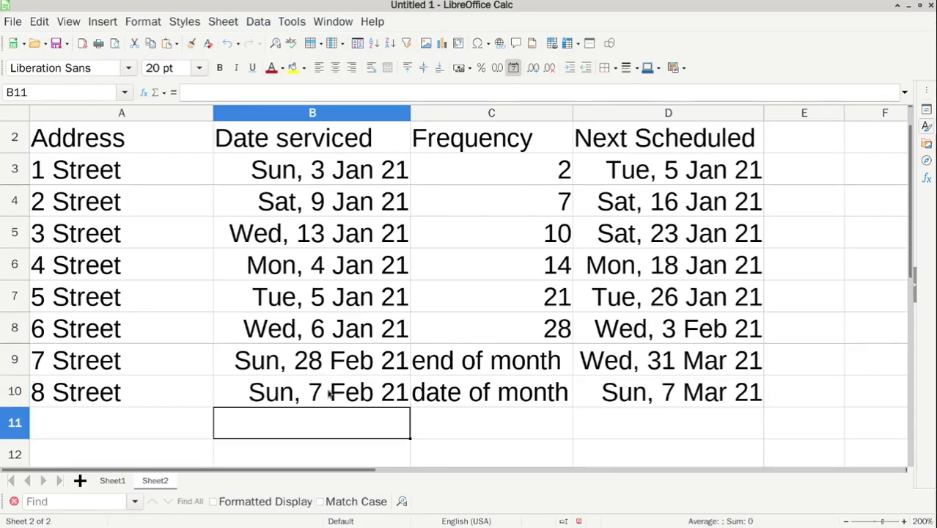